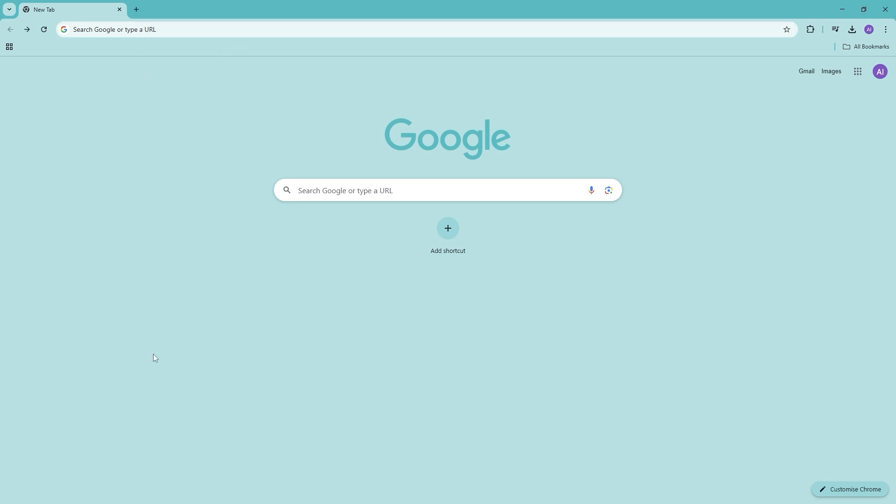
- Load monday.com in Chrome to show the Work Demo board with its ten Work tasks
left_click(166, 31)
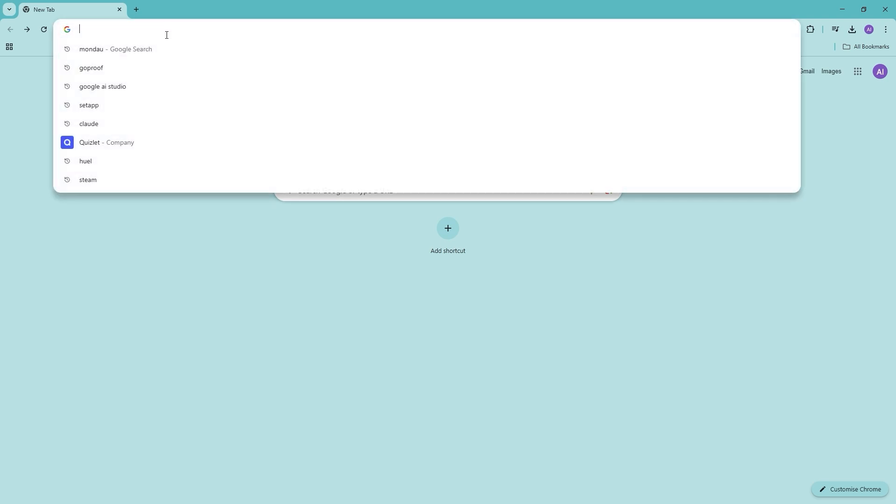
type("mon")
key("Return")
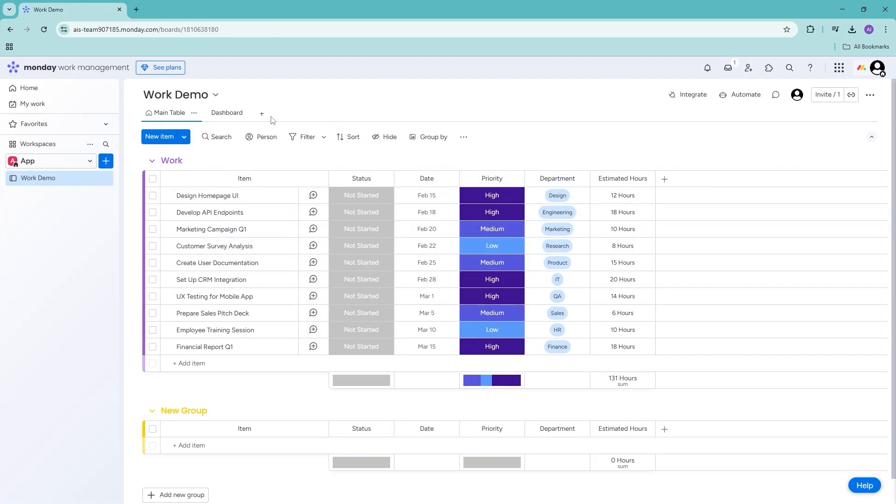
- Sign in to GoProof via goproof.net in a new tab, then return to the Work Demo tab
left_click(135, 9)
type("goproof.net")
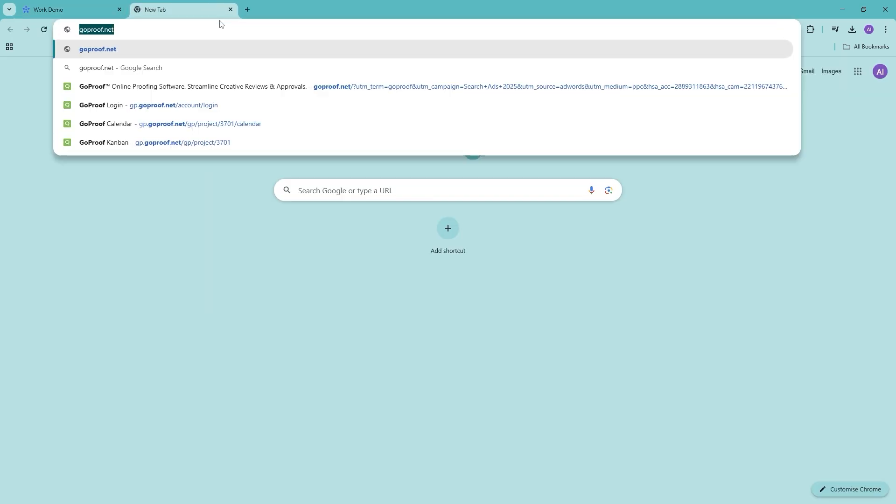
type("goproof")
key("Return")
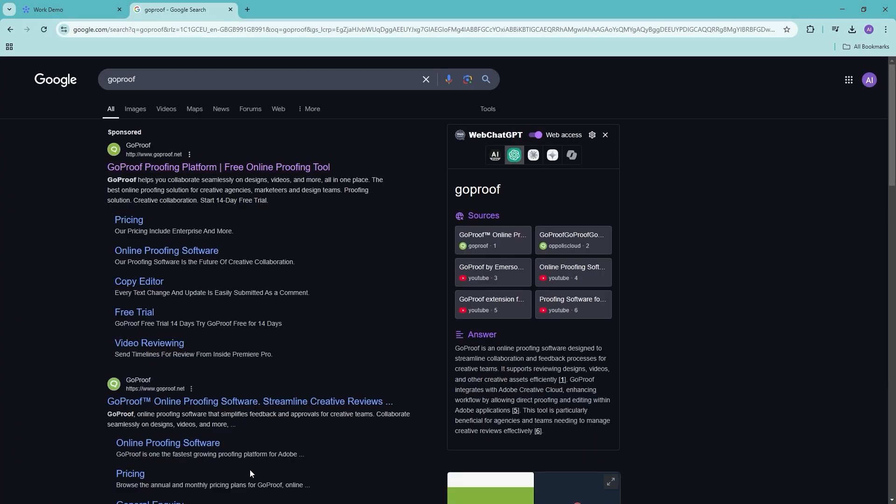
left_click(185, 408)
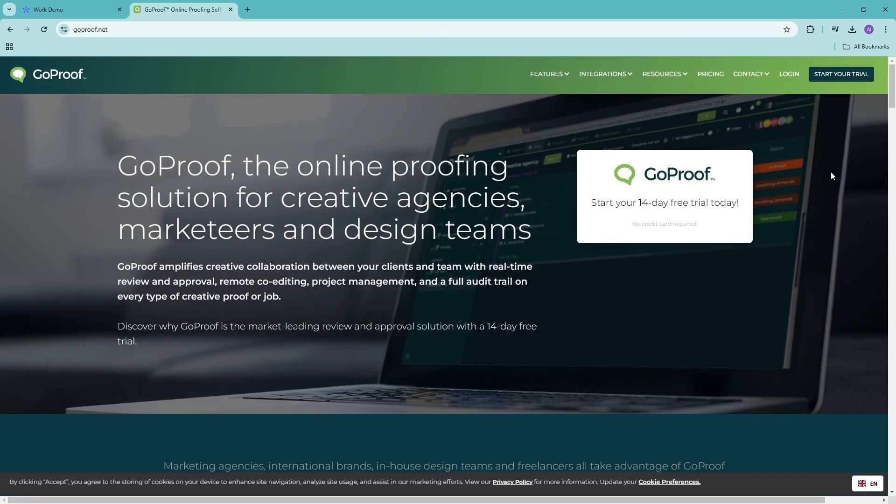
left_click(787, 75)
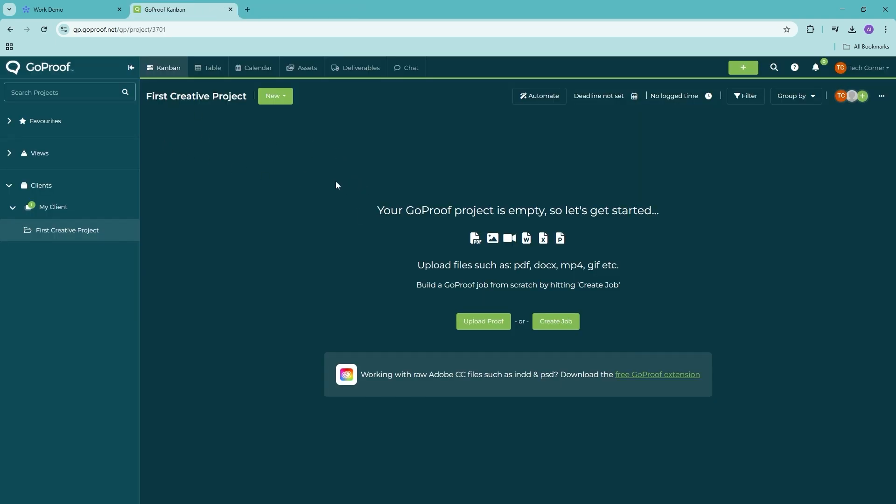
left_click(60, 10)
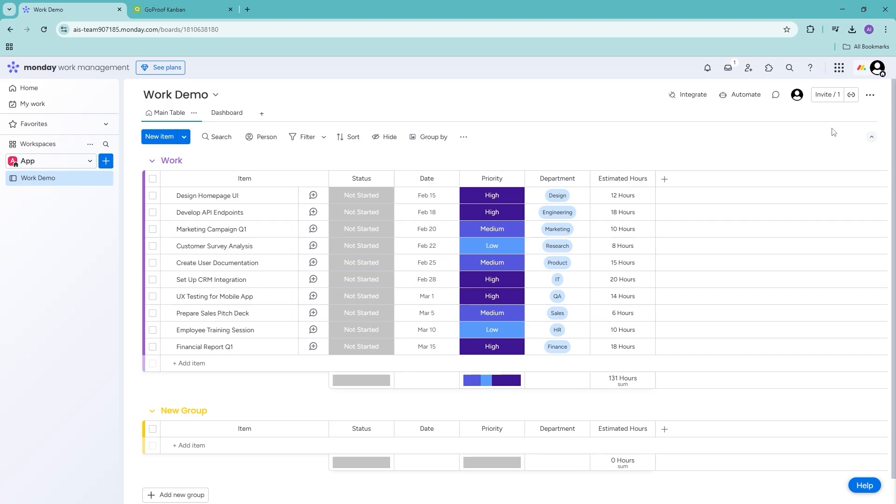
- Find GoProof in the monday marketplace and begin installing the app
left_click(841, 68)
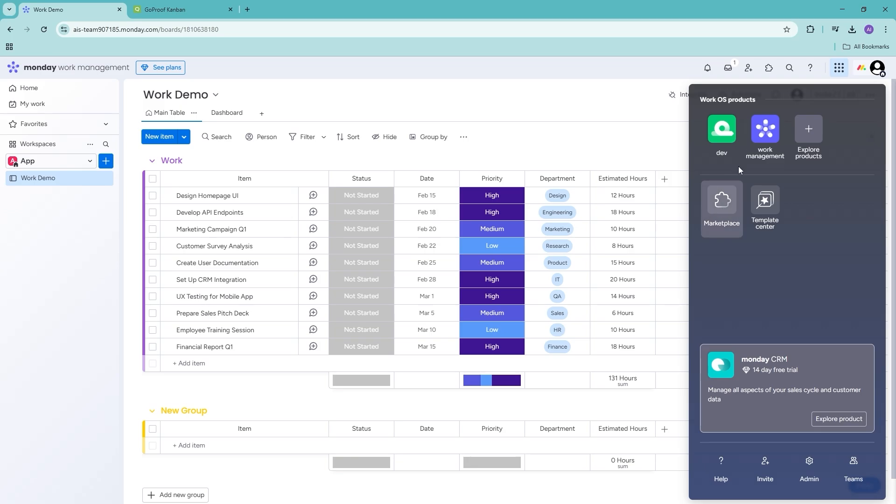
left_click(731, 205)
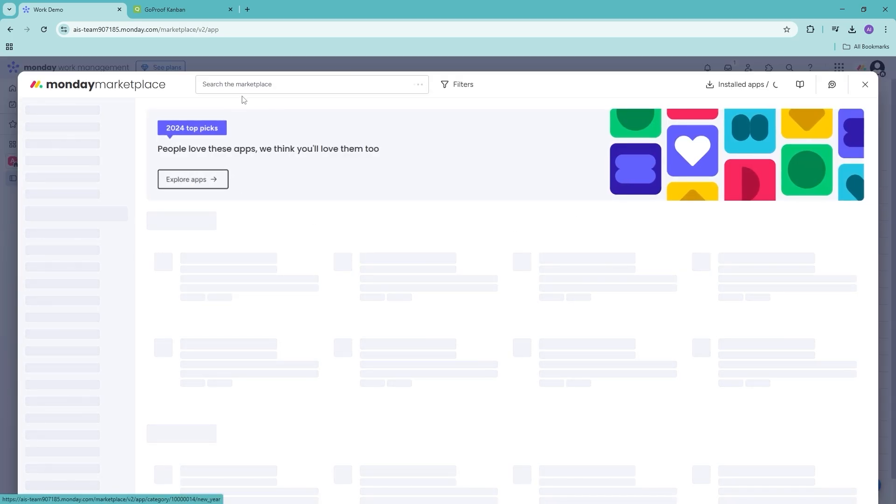
left_click(259, 87)
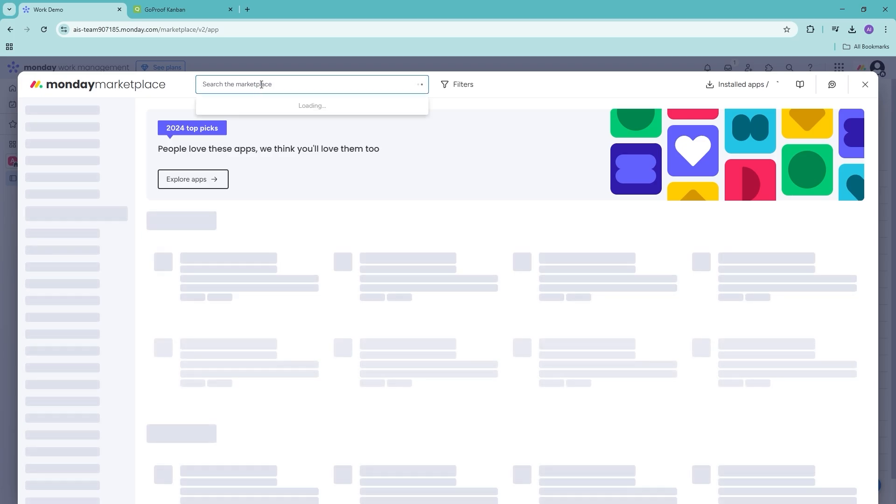
type("g")
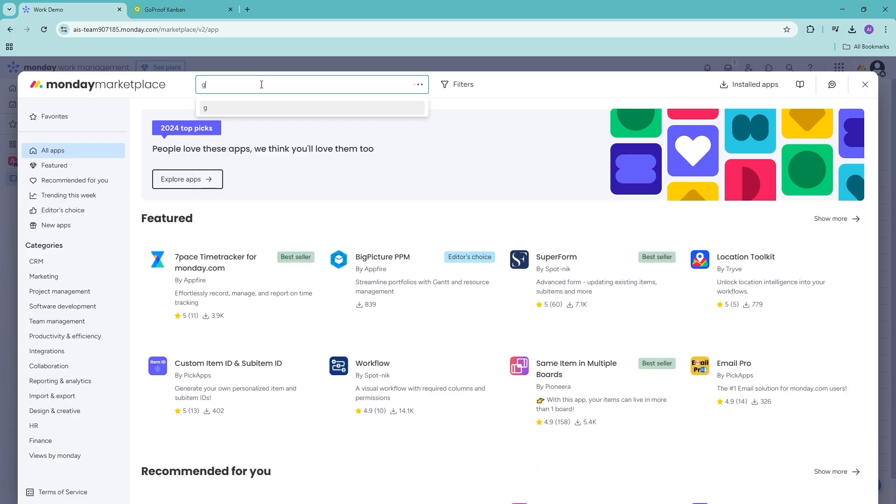
type("oproof")
key("Return")
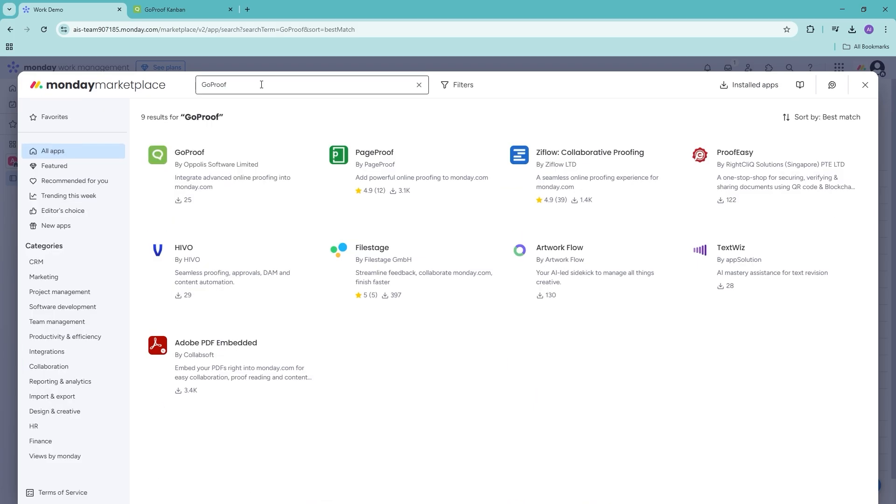
left_click(230, 169)
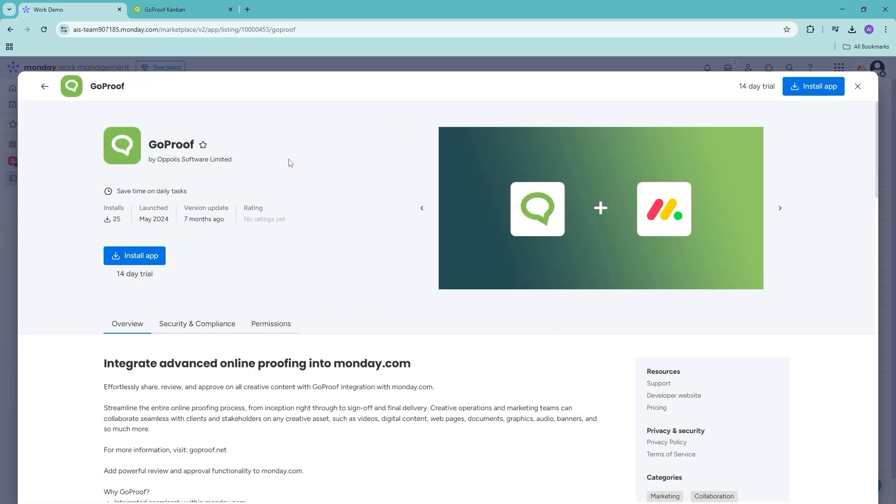
left_click(128, 257)
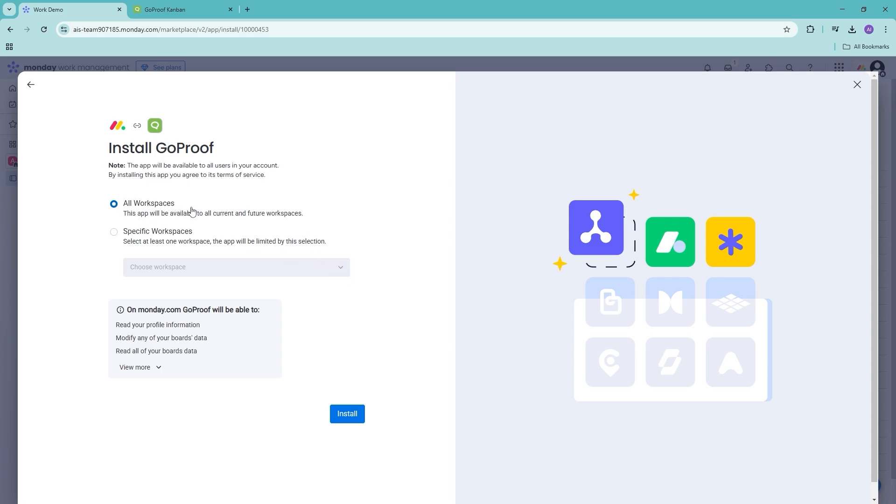
- Install GoProof with All Workspaces as the install scope
left_click(114, 236)
left_click(251, 270)
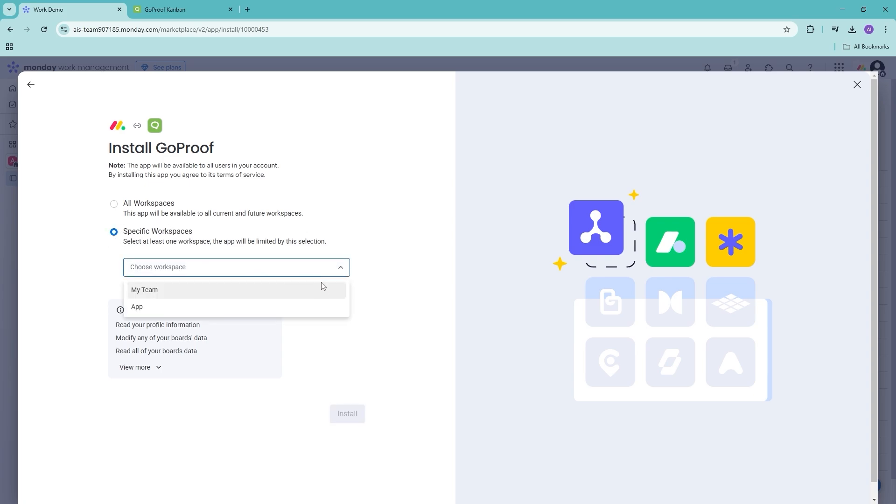
left_click(404, 241)
left_click(192, 207)
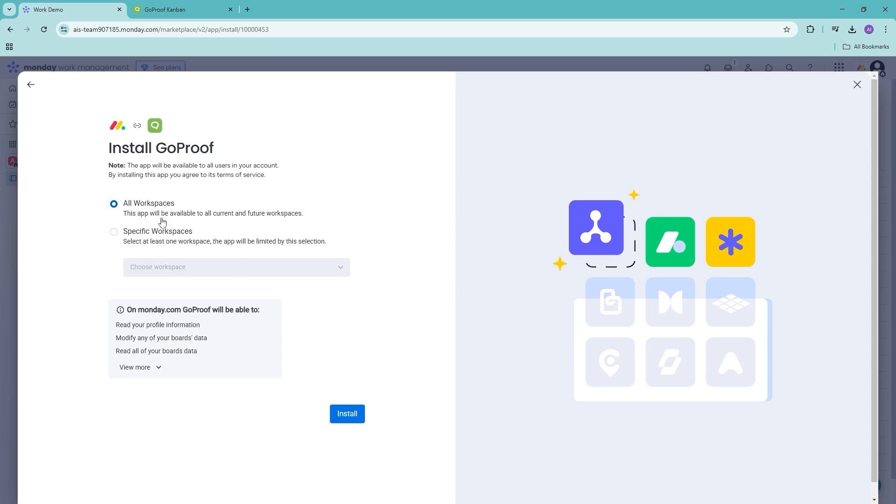
scroll(371, 427, "down", 1)
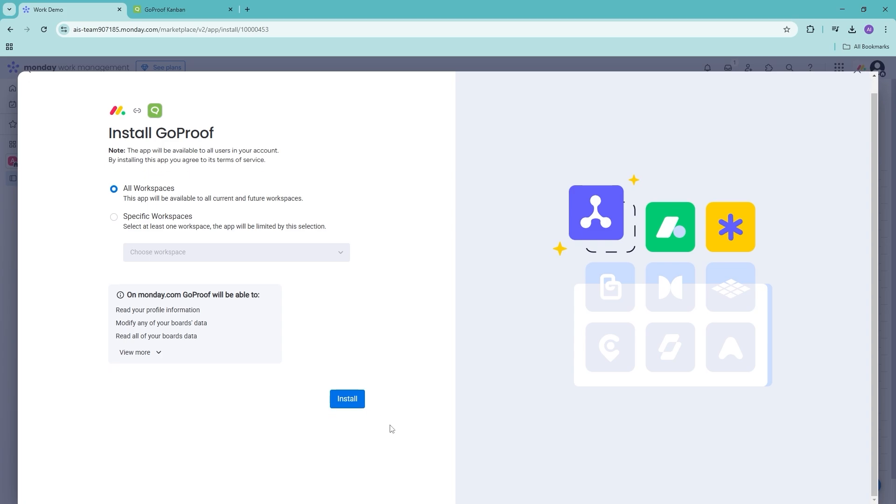
left_click(360, 407)
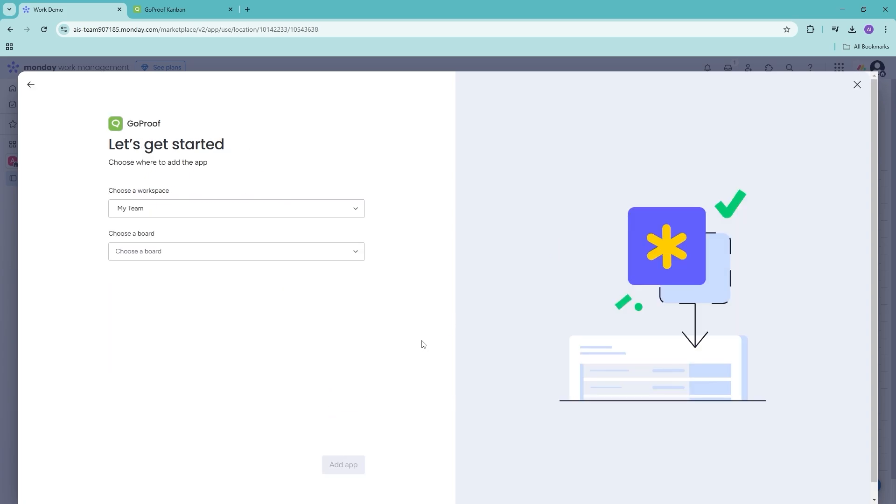
- Add GoProof to the Work Demo board in the App workspace
left_click(299, 209)
left_click(201, 246)
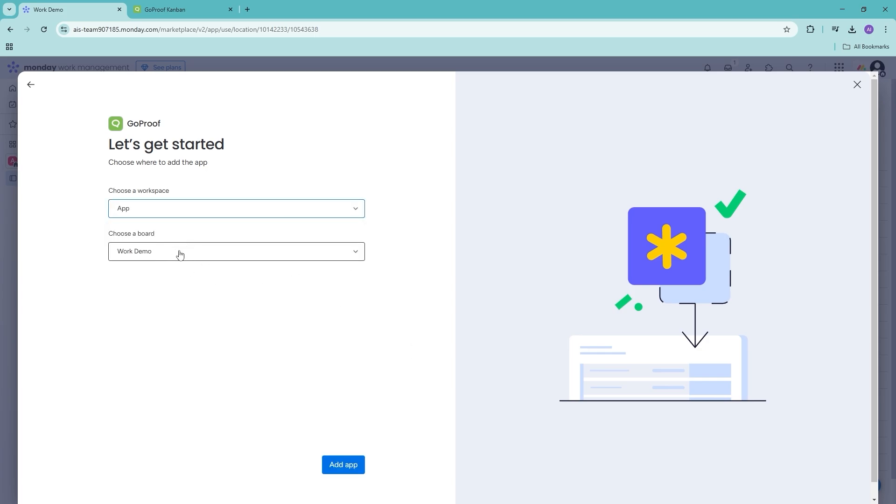
left_click(236, 260)
left_click(192, 296)
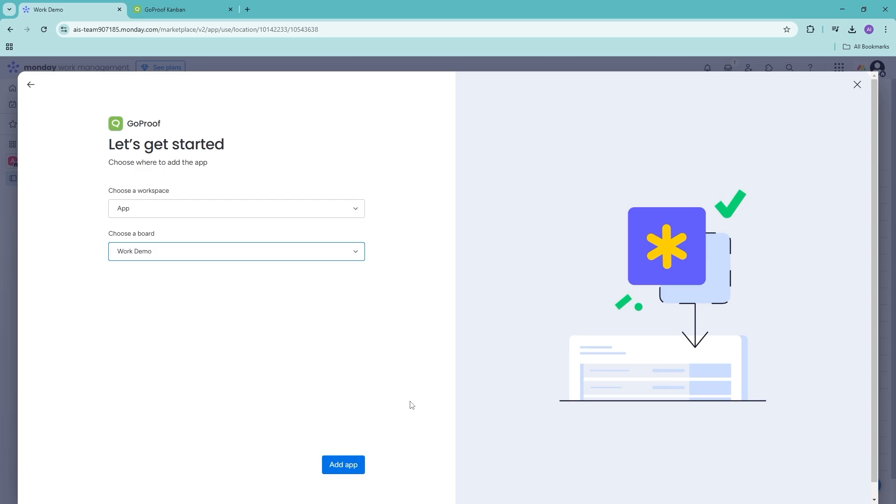
left_click(347, 465)
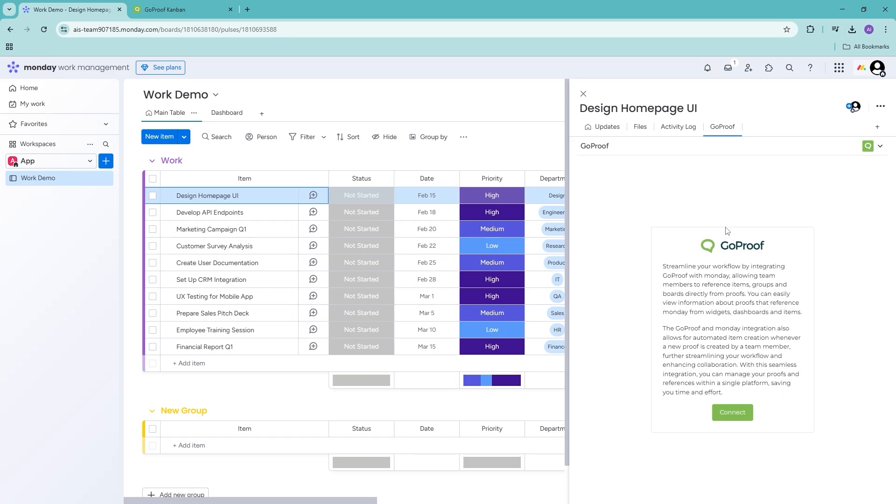
- Connect and authorize the GoProof account, then review the Creative Team board's GoProof Link column
left_click(736, 414)
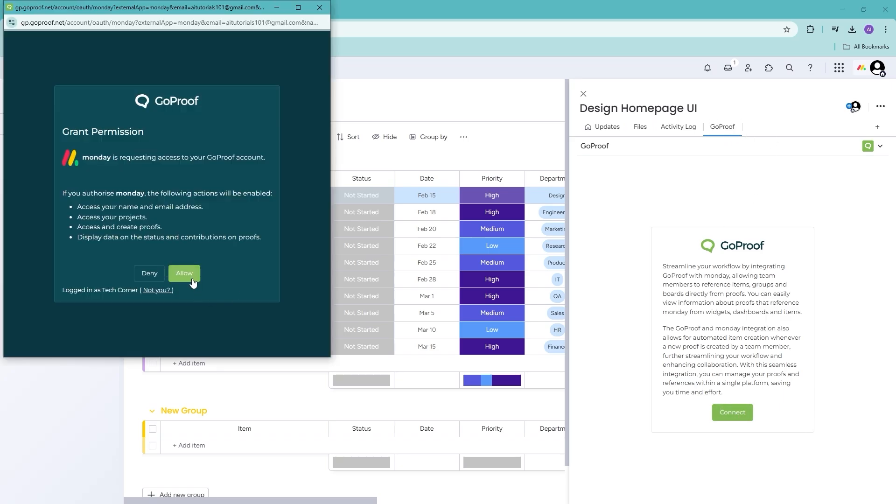
left_click(186, 274)
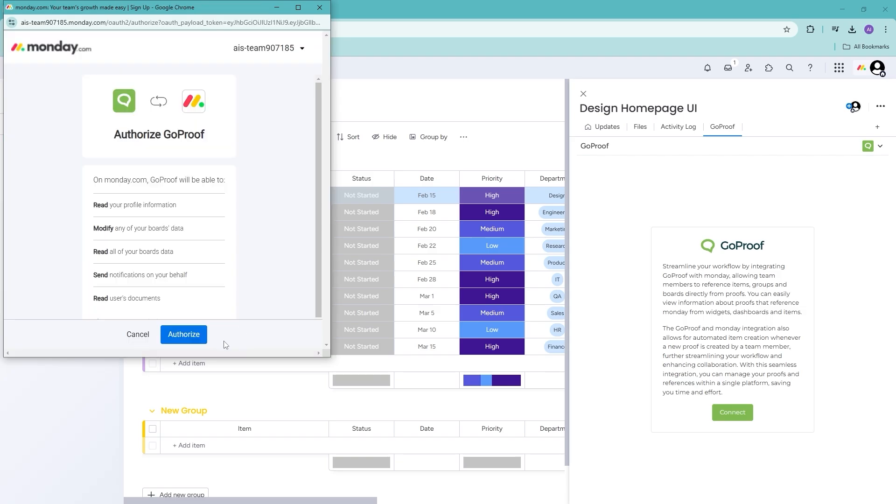
left_click(184, 339)
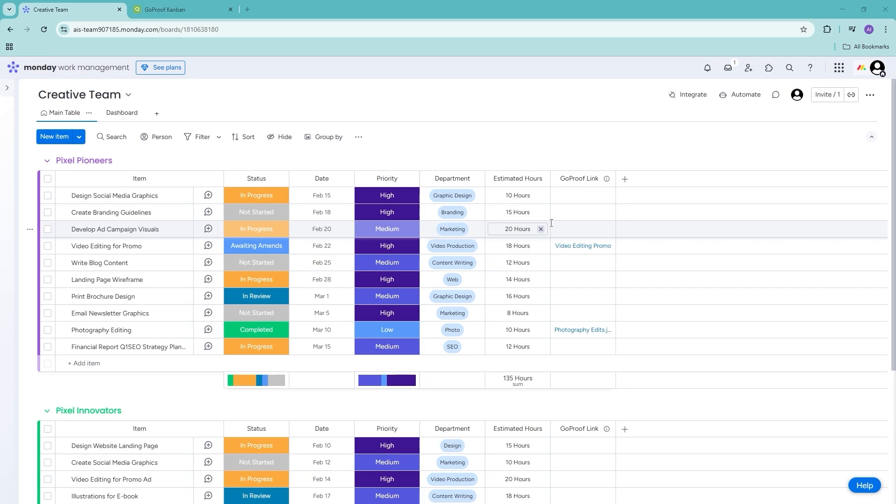
scroll(552, 222, "down", 5)
scroll(578, 245, "up", 5)
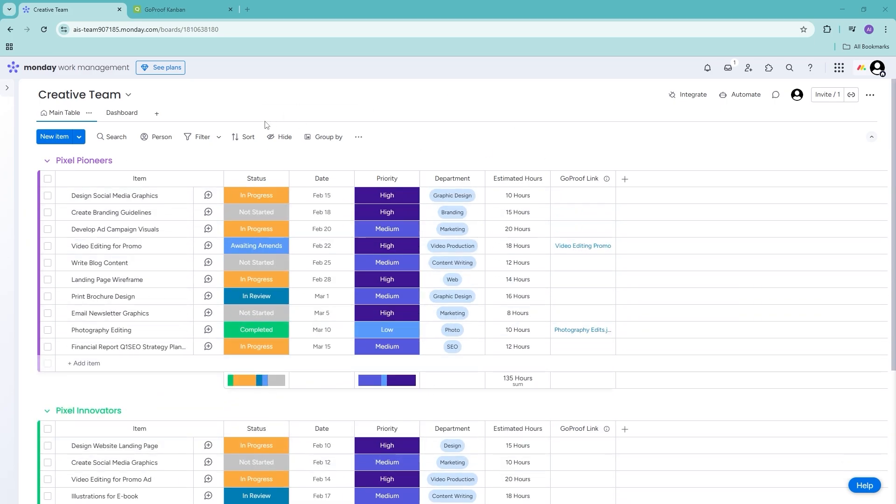
left_click(179, 14)
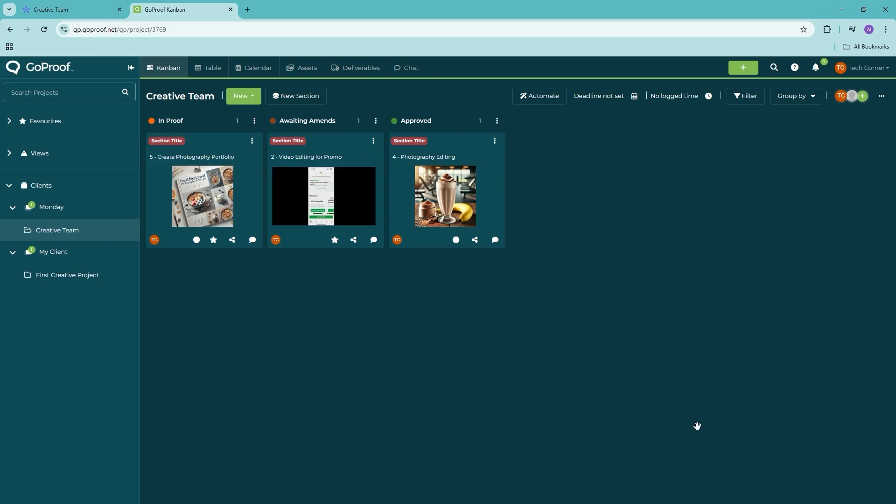
left_click(65, 10)
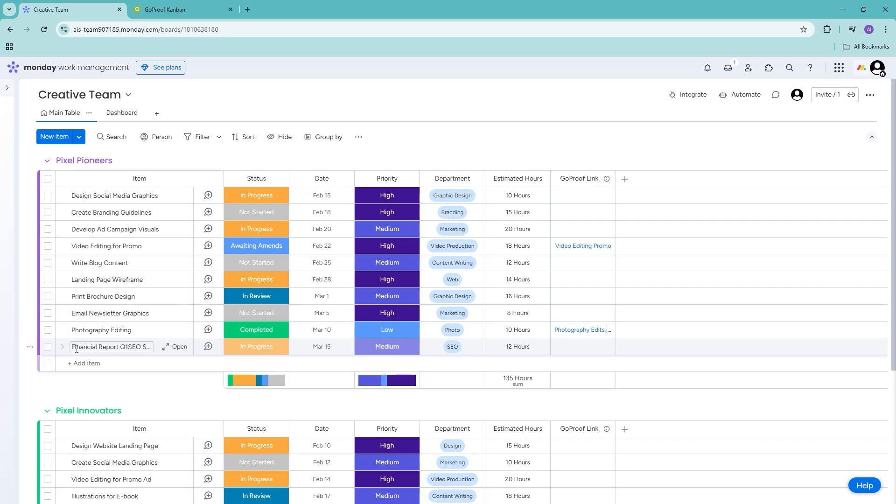
- Add a new item named 'Create Visual Ad' to the Pixel Pioneers group
left_click(97, 363)
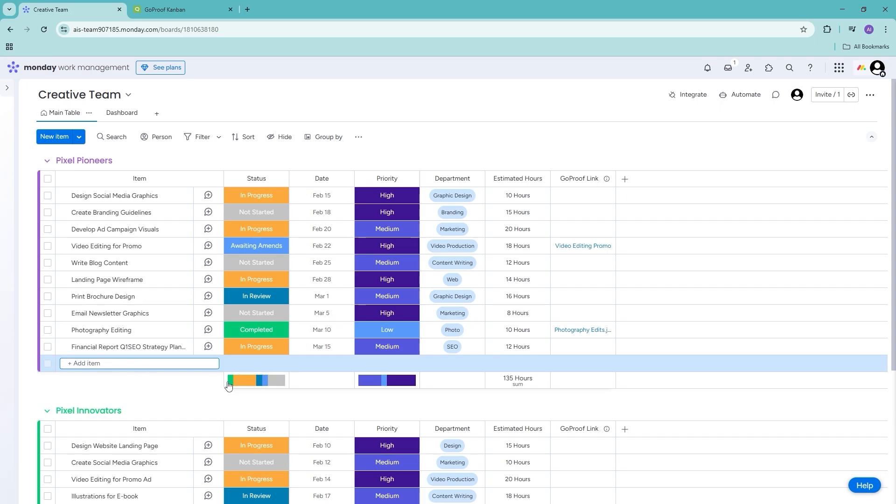
type("Cree")
key("BackSpace")
type("atu")
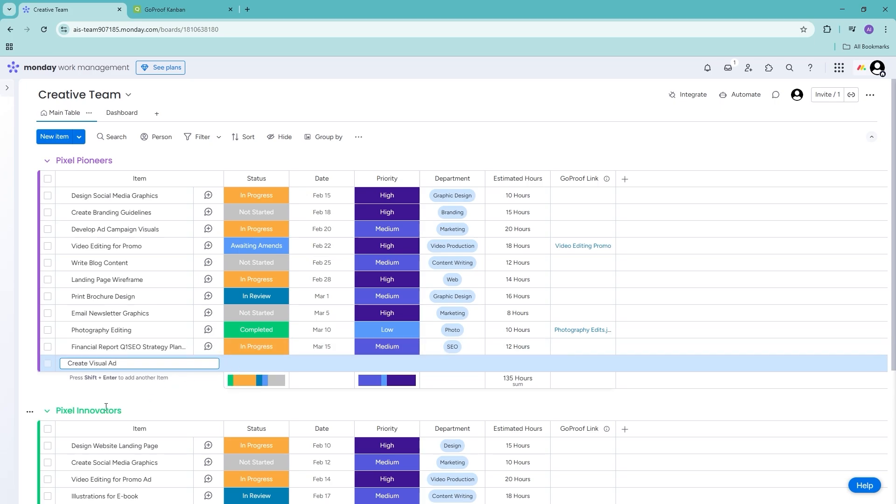
type(" Visual Ad")
key("Return")
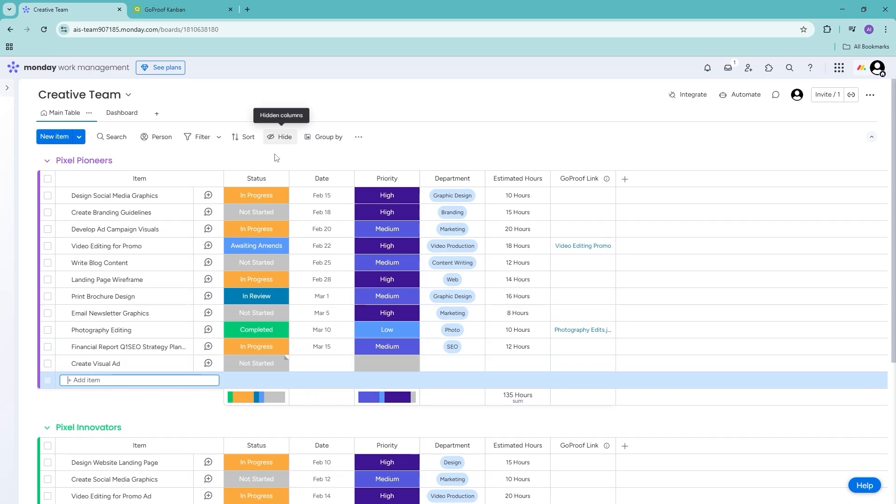
- Give Create Visual Ad date Feb 20, Critical priority, Design department and 15 estimated hours
left_click(326, 363)
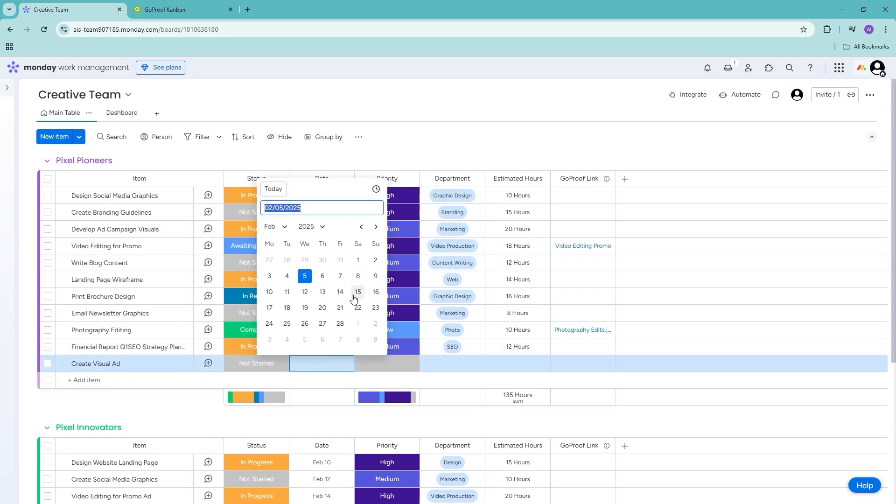
left_click(321, 309)
left_click(398, 366)
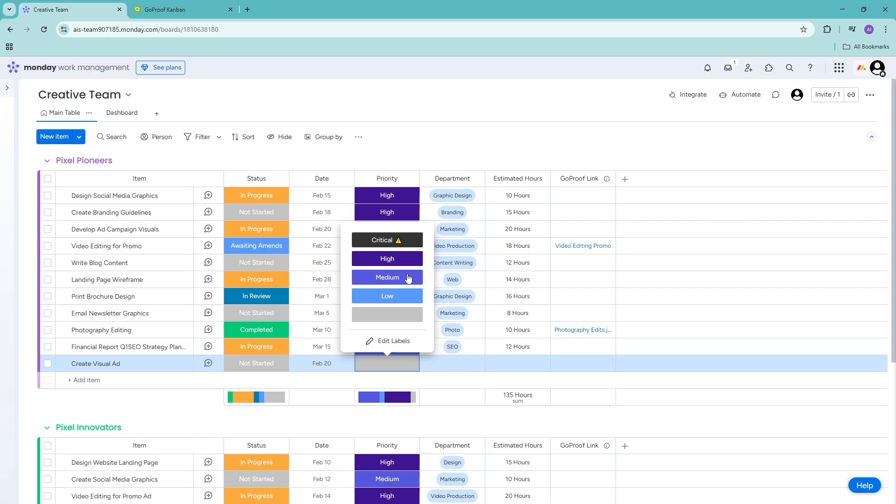
left_click(387, 242)
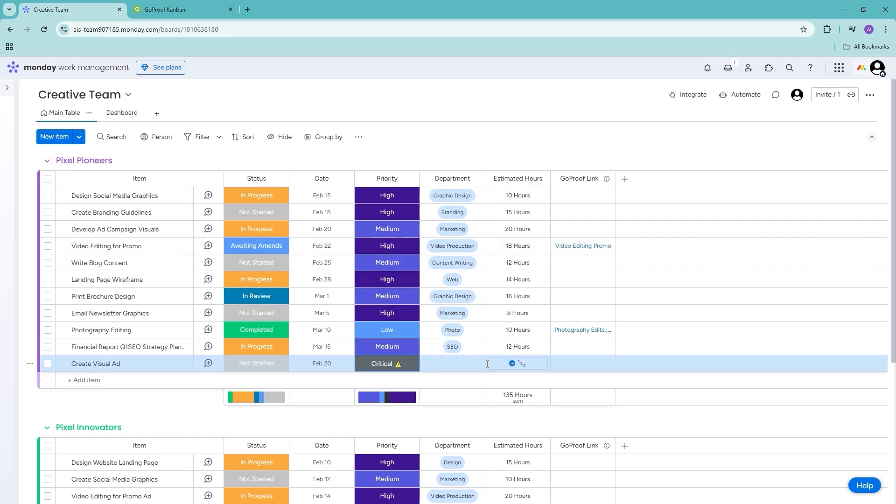
left_click(459, 367)
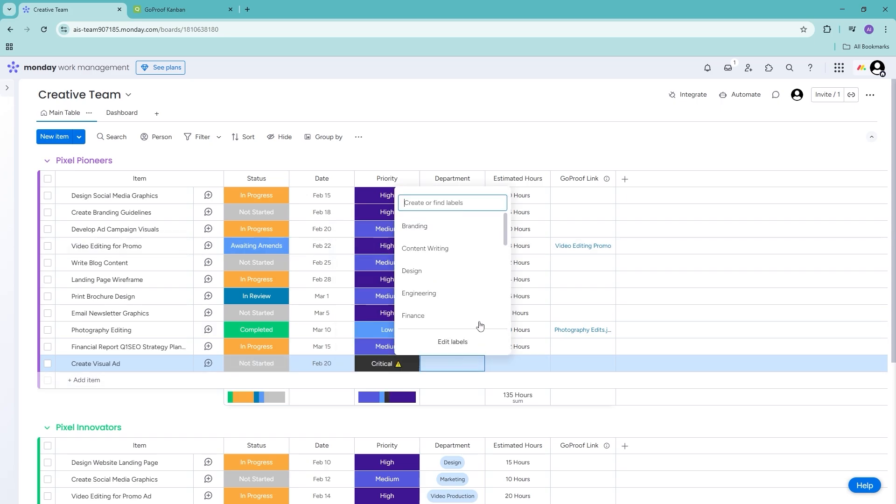
left_click(465, 269)
left_click(510, 367)
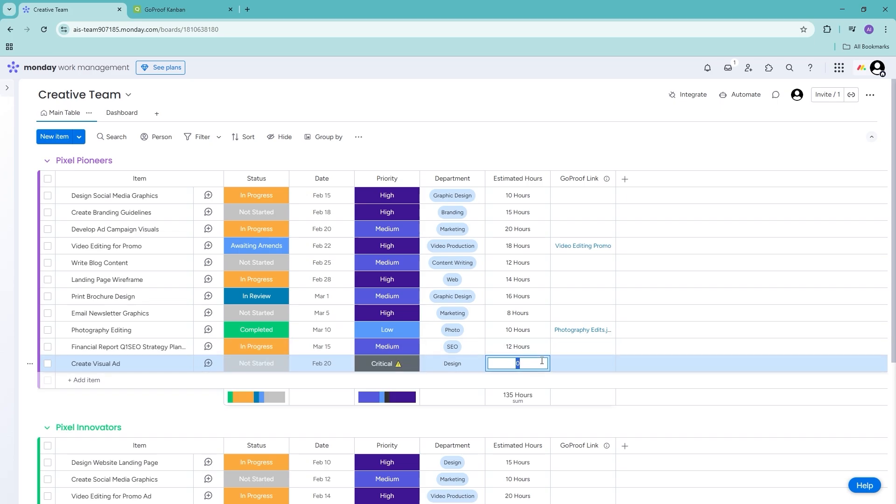
type("15")
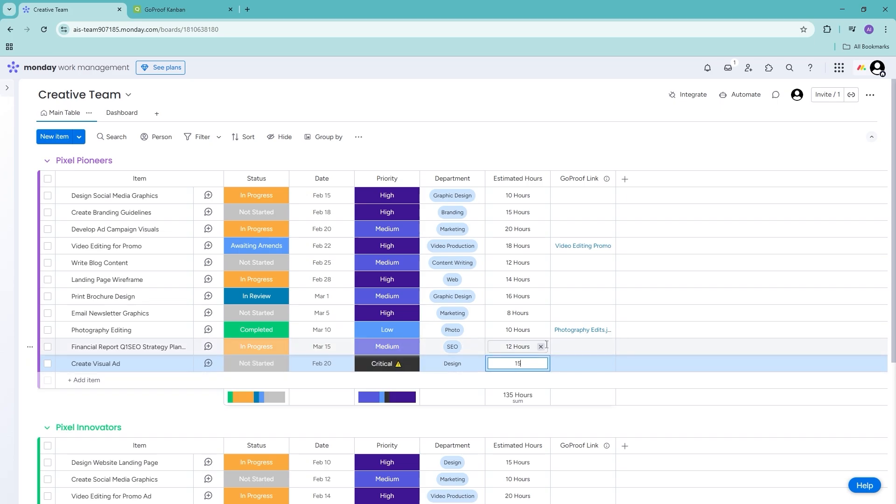
left_click(20, 401)
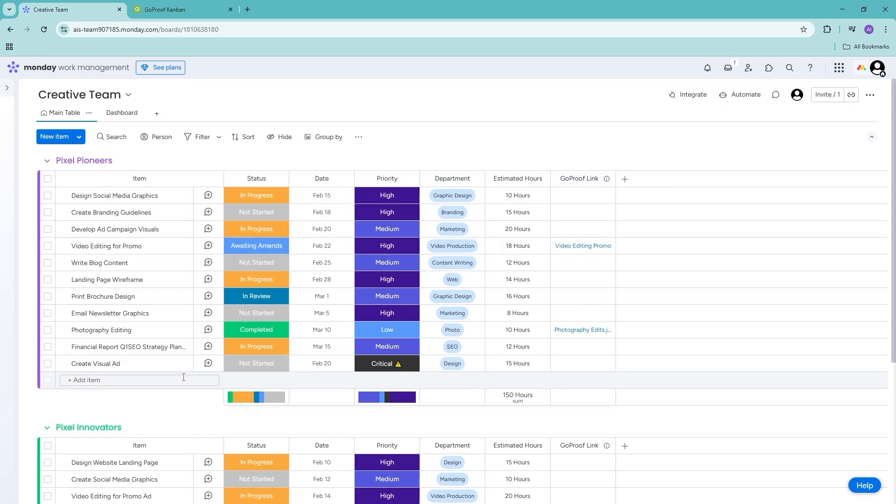
- Open Create Visual Ad's GoProof panel, briefly checking the GoProof Kanban tab
left_click(177, 363)
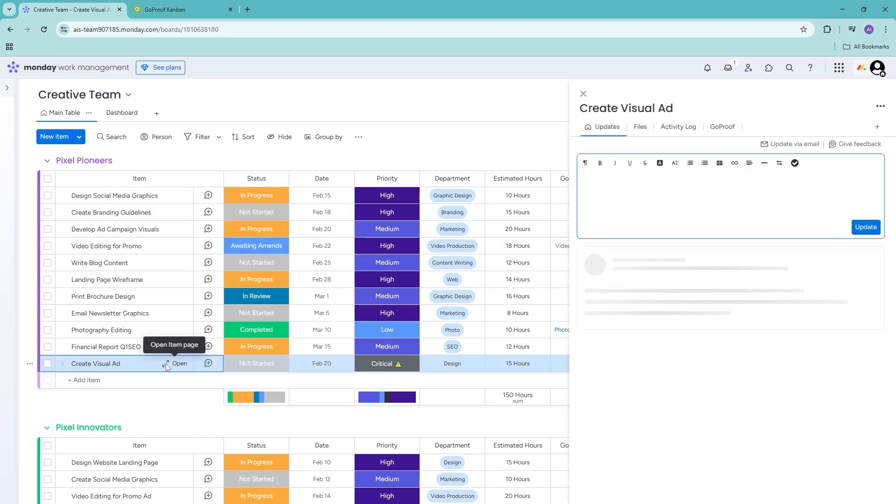
left_click(723, 130)
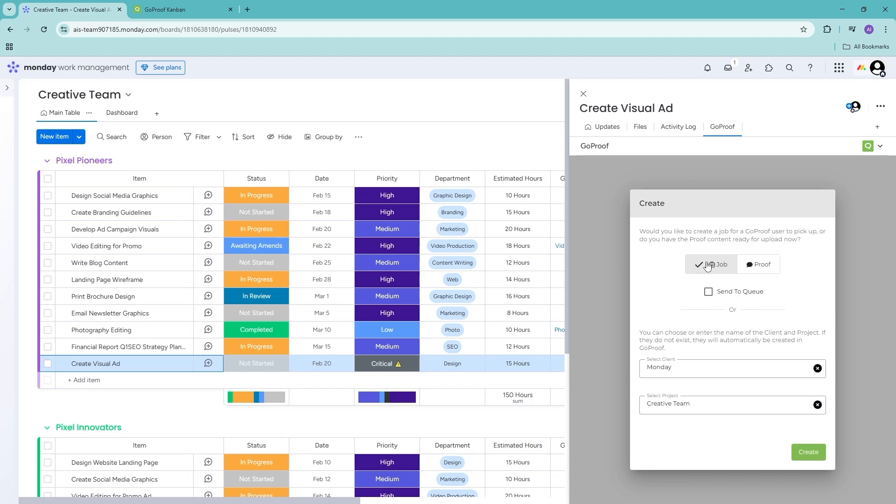
left_click(173, 10)
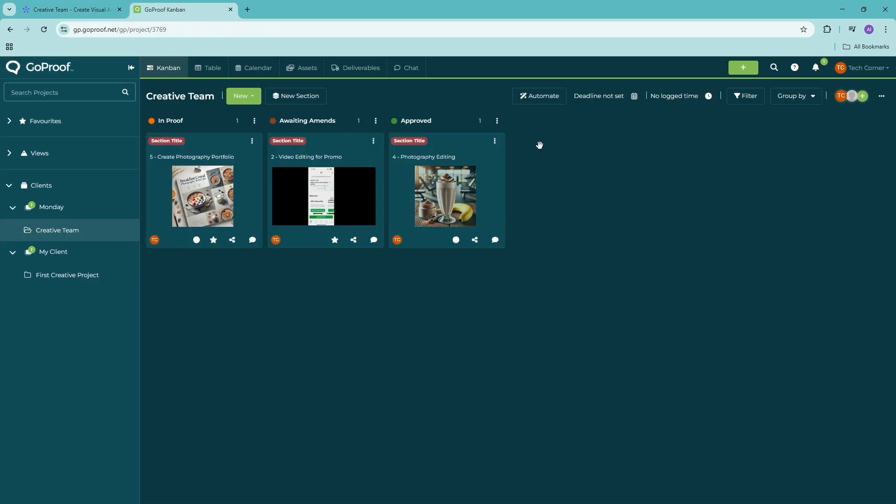
left_click(93, 8)
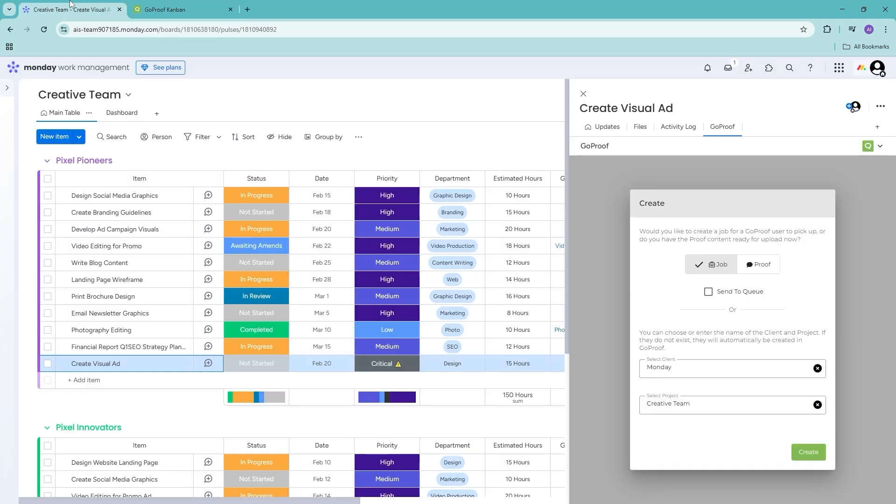
- Create a GoProof proof with client Monday and project Creative Team
left_click(757, 265)
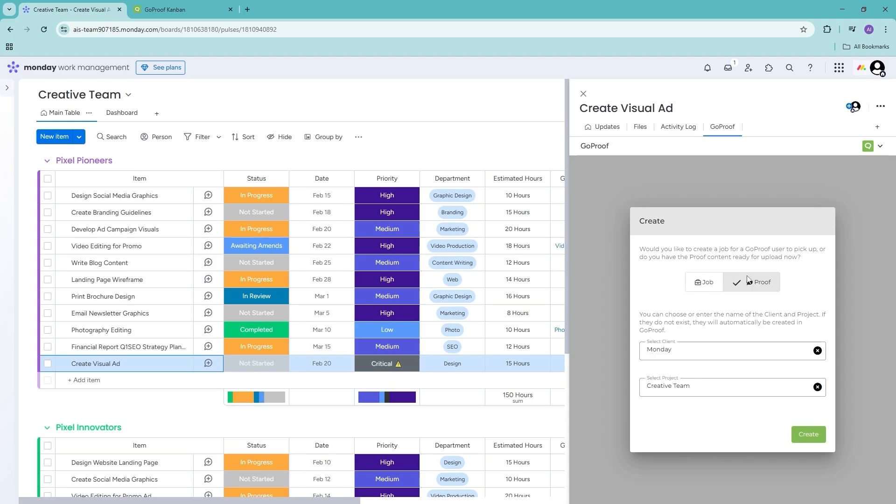
left_click(778, 349)
left_click(740, 331)
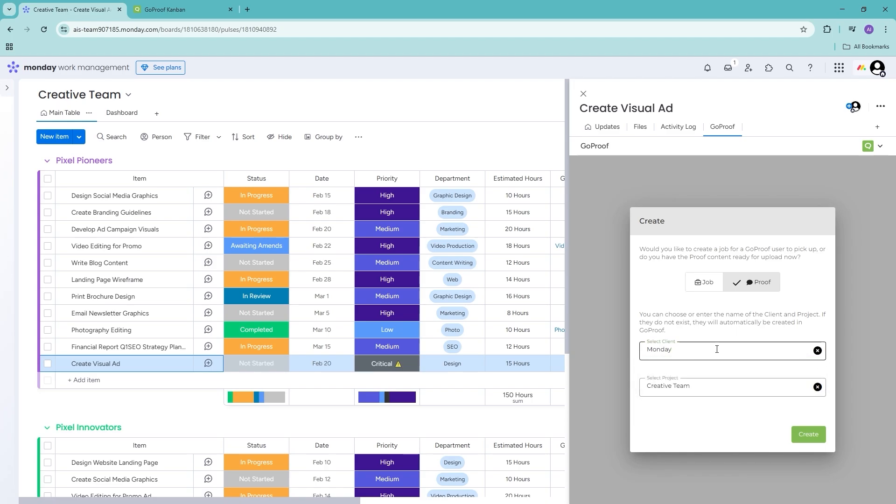
left_click(699, 394)
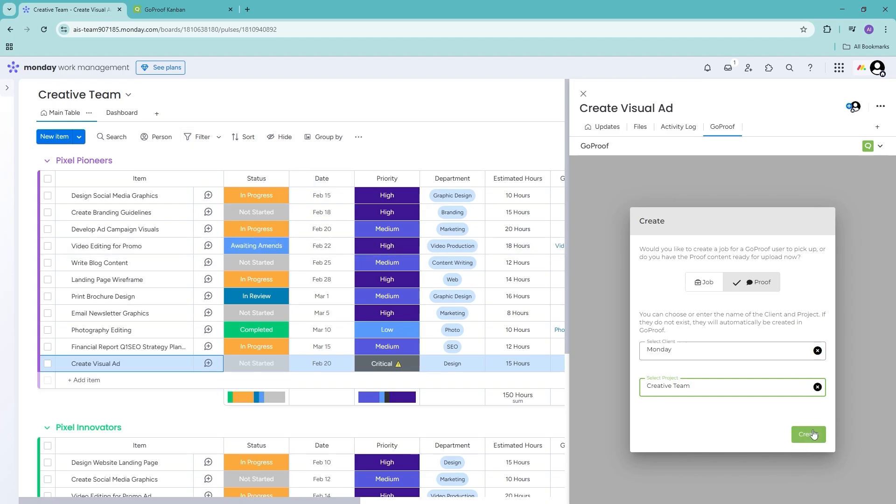
left_click(813, 434)
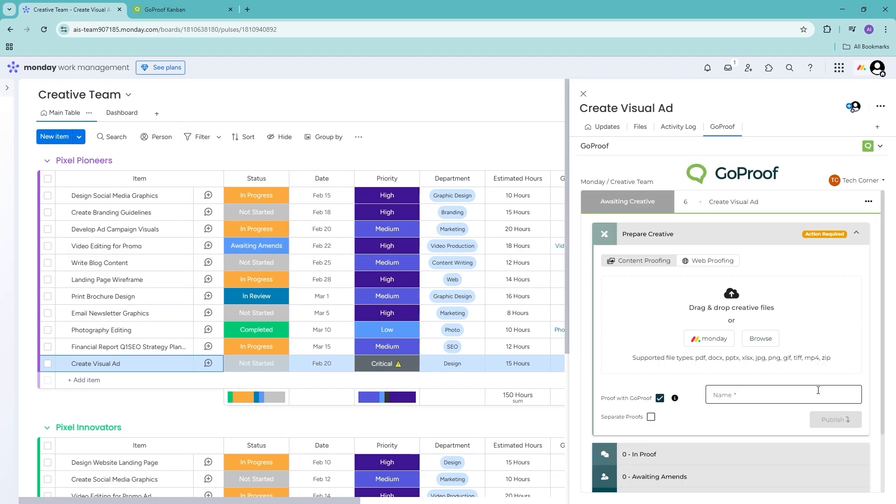
scroll(826, 320, "down", 2)
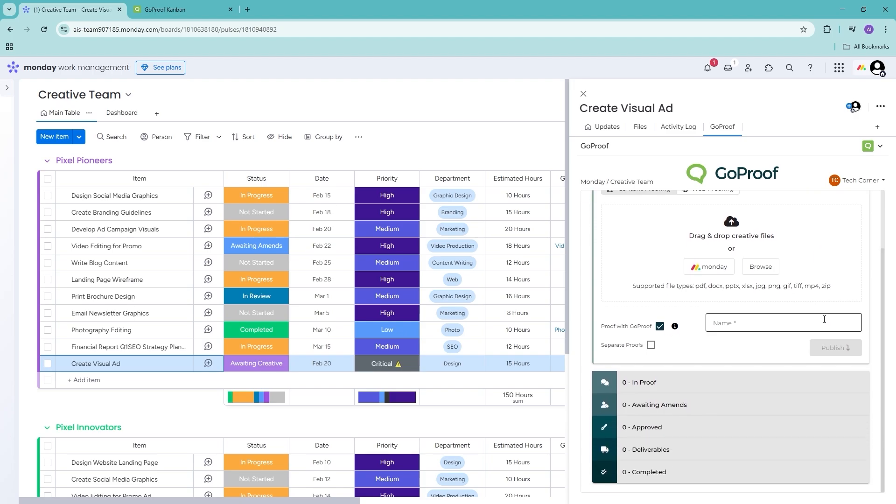
scroll(735, 335, "up", 2)
scroll(735, 335, "down", 2)
scroll(705, 429, "up", 2)
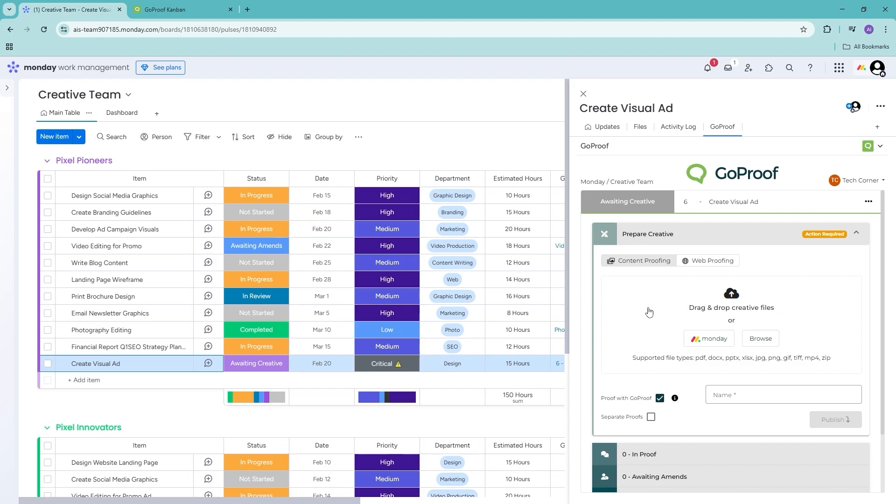
- Upload Ad Campaign Visual.jpg as the proof's creative file
left_click(762, 342)
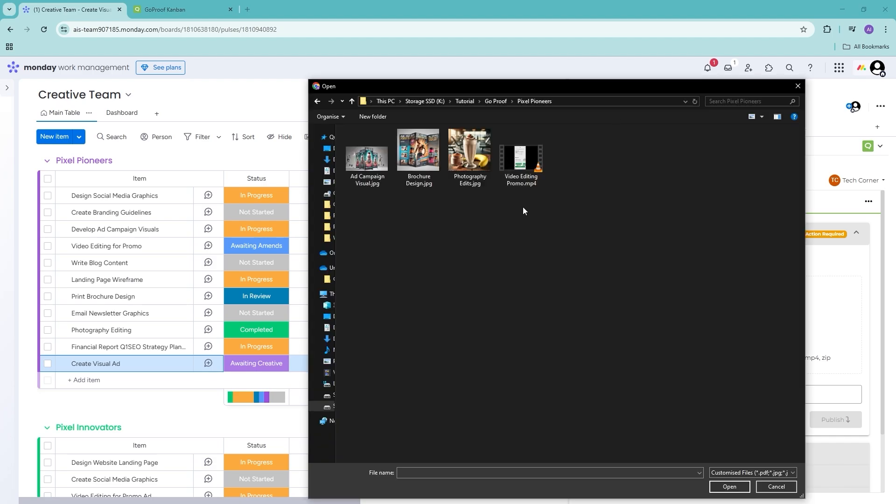
left_click(378, 166)
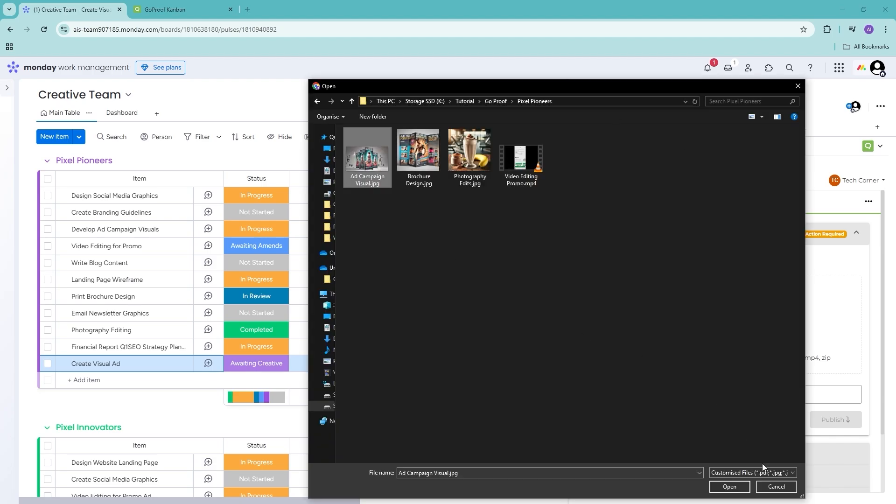
left_click(727, 487)
scroll(700, 313, "down", 3)
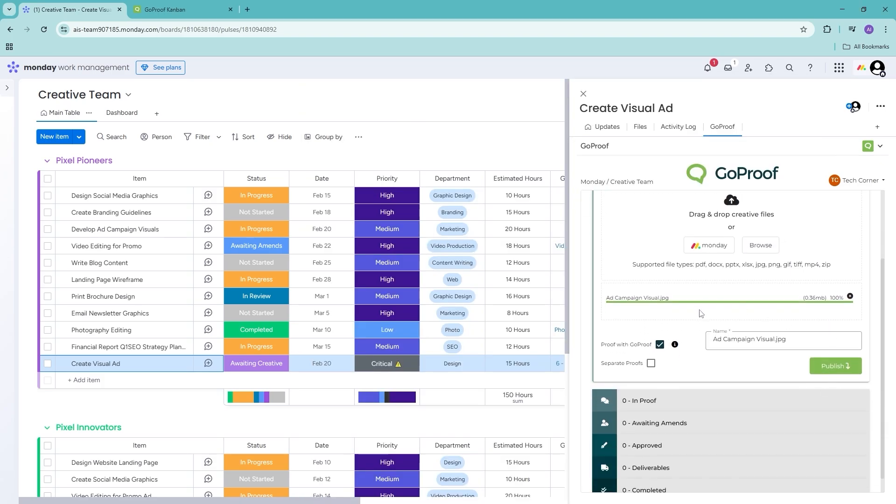
scroll(793, 314, "up", 1)
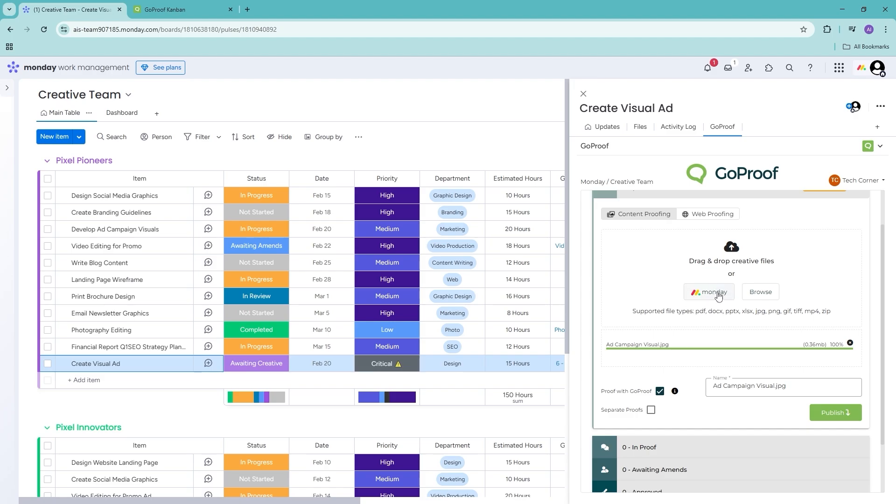
- Rename the proof to 'Campaign Proof'
left_click(796, 389)
left_click_drag(802, 386, 691, 387)
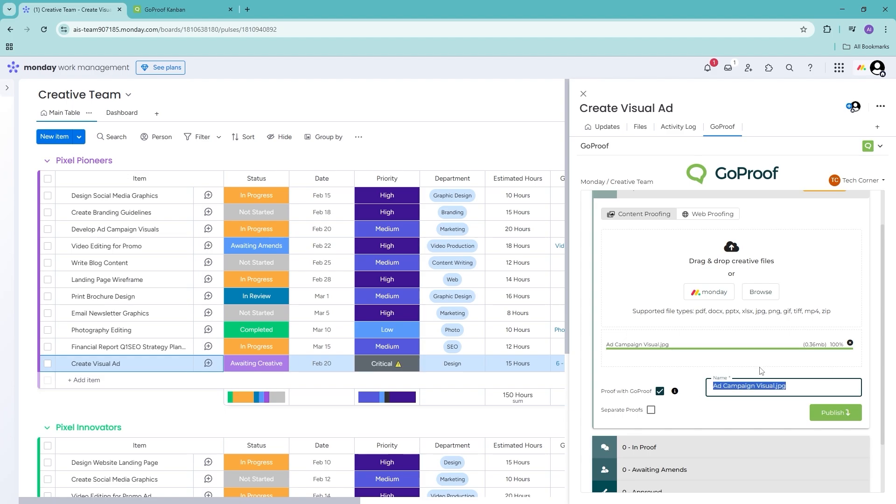
type("Campaign Proof")
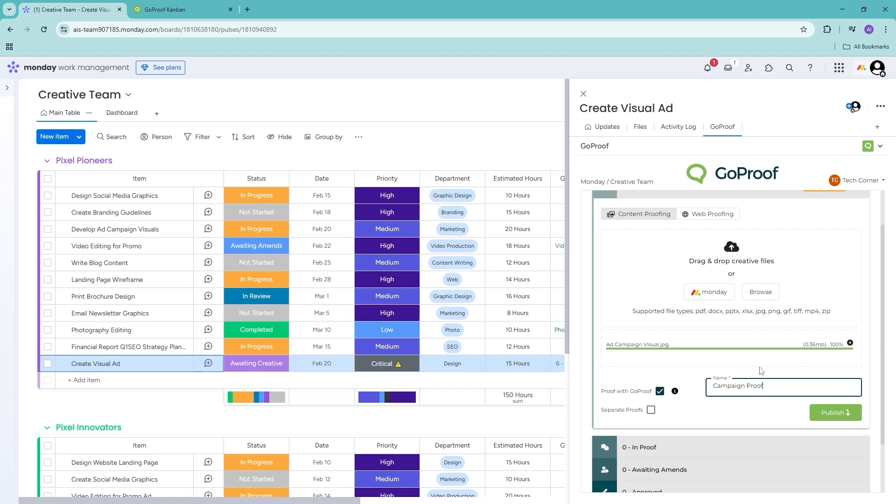
scroll(760, 370, "down", 3)
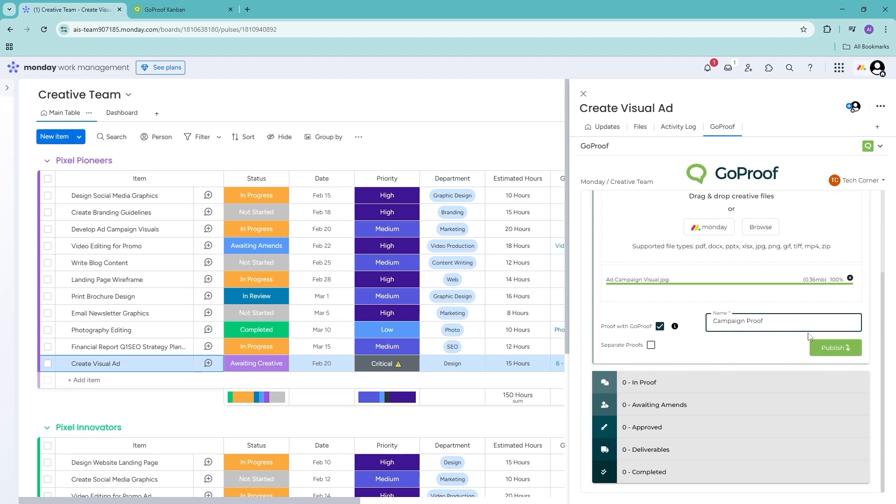
- Publish Campaign Proof, sharing it with a collaborator's e-mail address as Reviewer
left_click(834, 347)
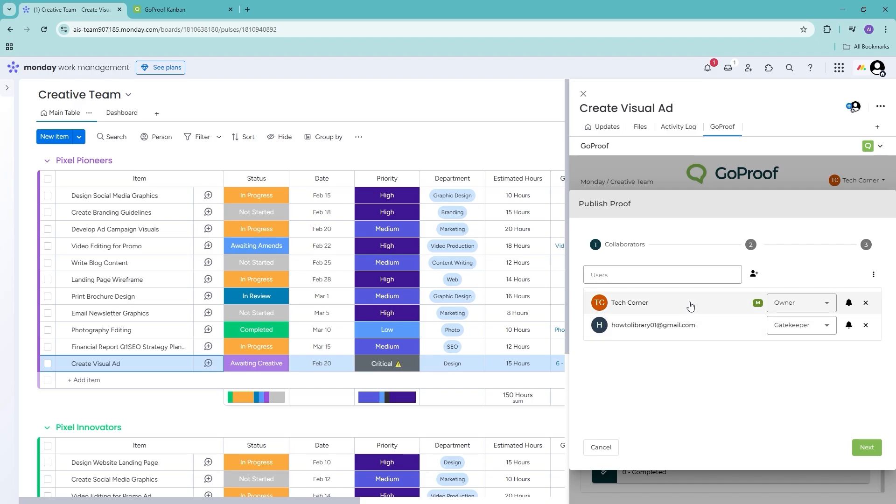
left_click(614, 272)
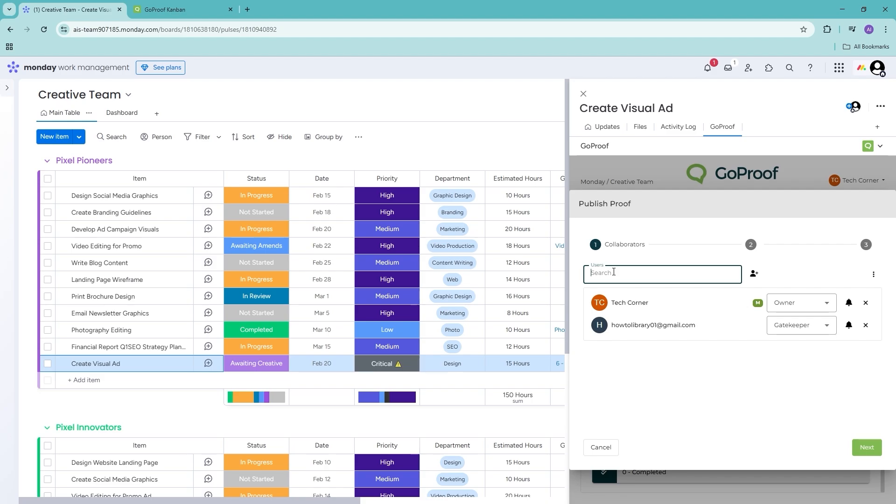
key("Return")
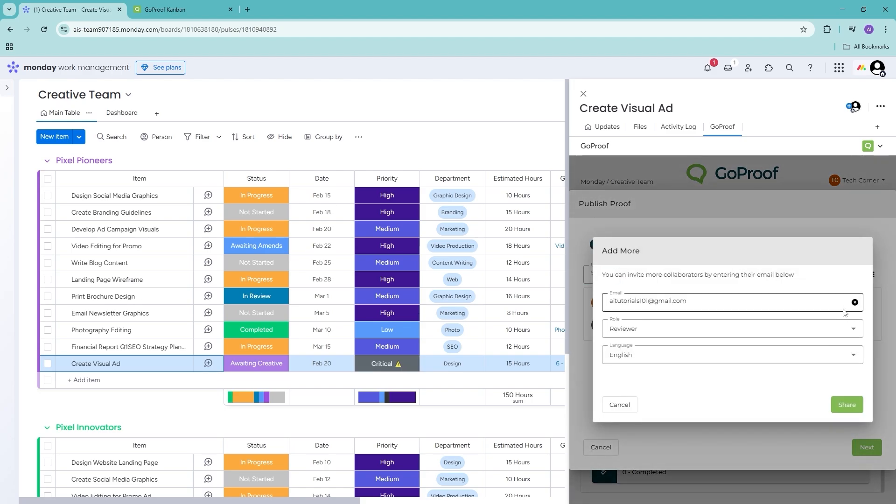
left_click(764, 333)
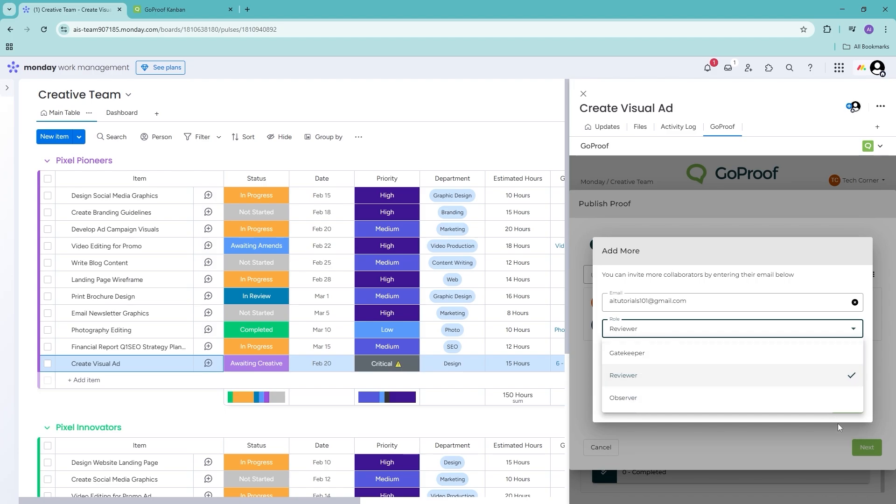
left_click(786, 433)
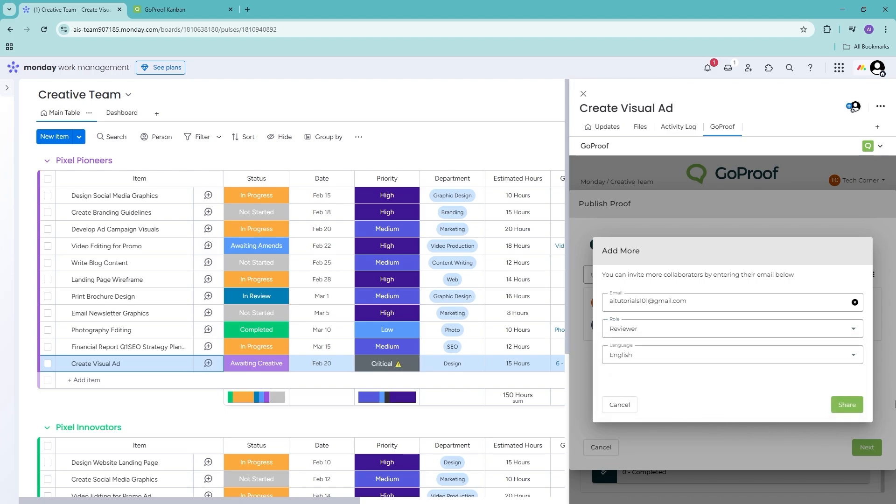
left_click(848, 405)
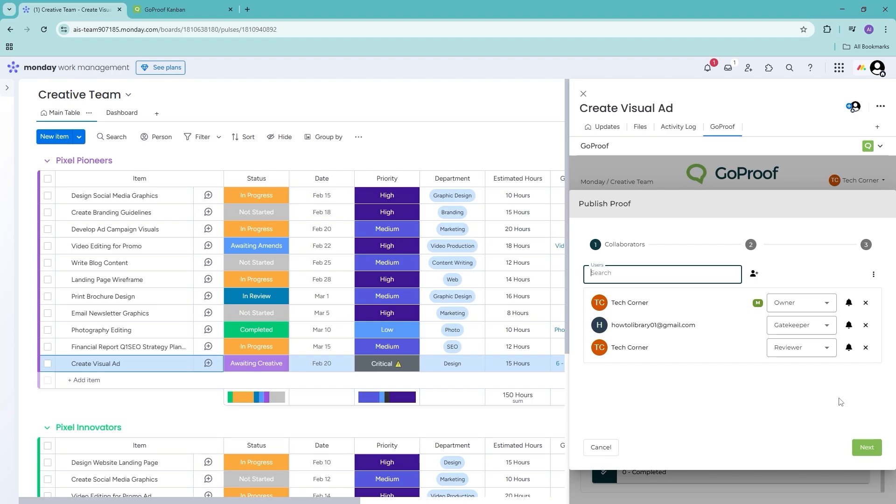
left_click(877, 449)
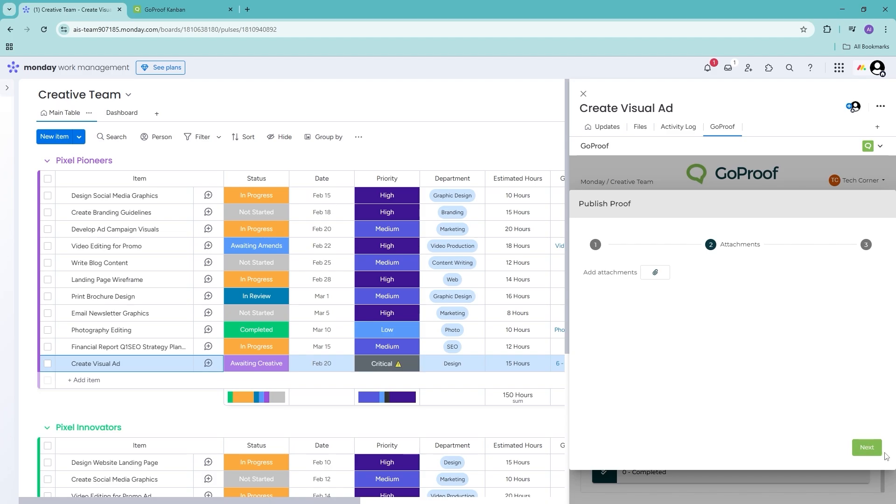
- Skip attachments to reach the Options step with deadline 20/02/2025 00:00
left_click(868, 448)
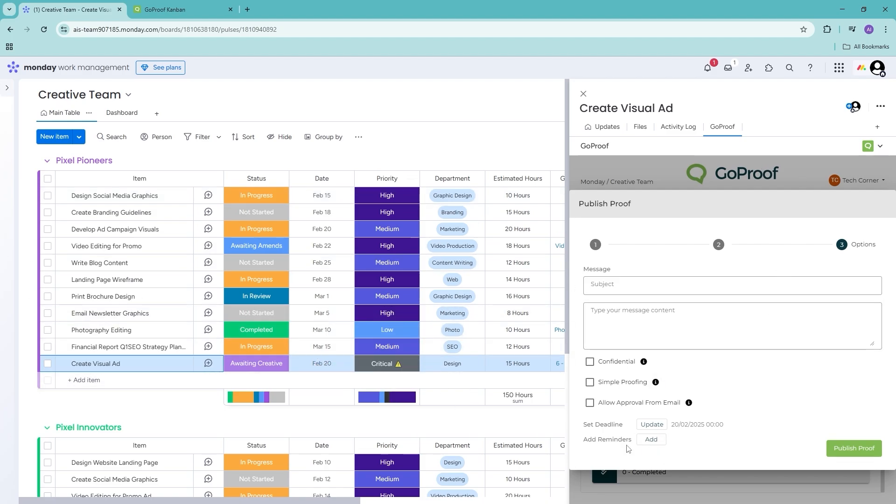
- Set the proof's review deadline to 27/02/2025, with Leave Review Open after it passes
left_click(649, 426)
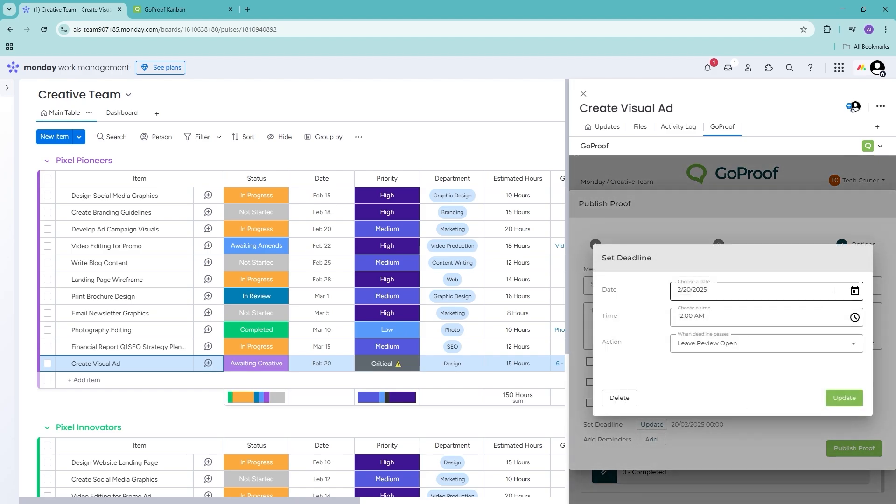
left_click(855, 291)
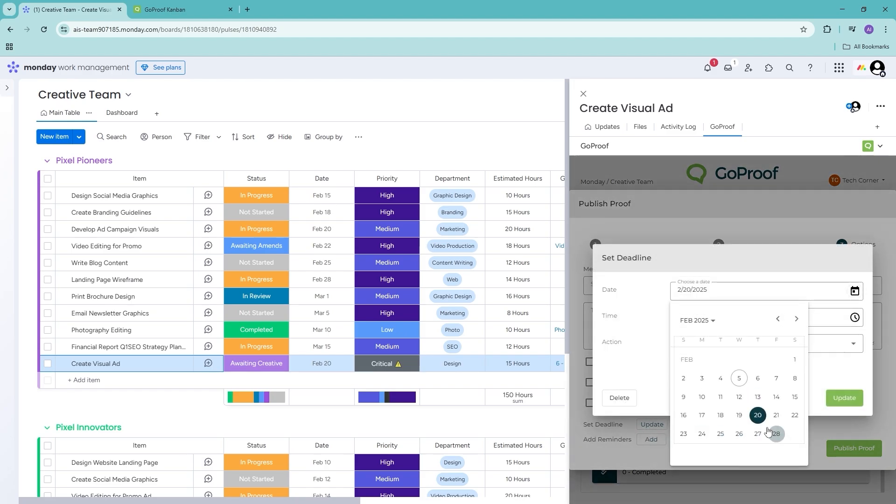
left_click(755, 432)
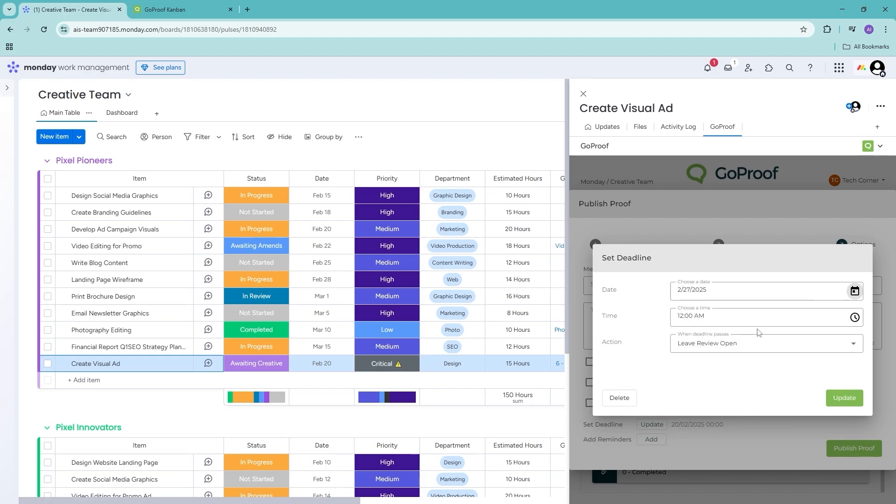
left_click(823, 344)
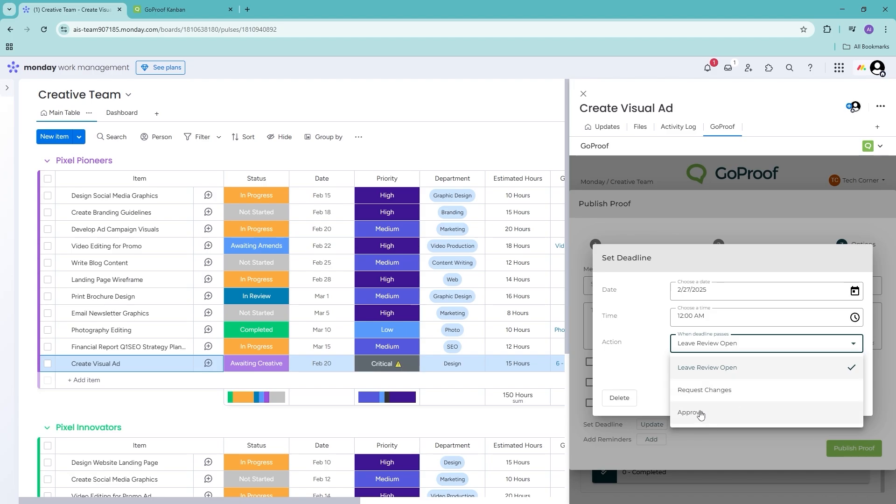
left_click(776, 344)
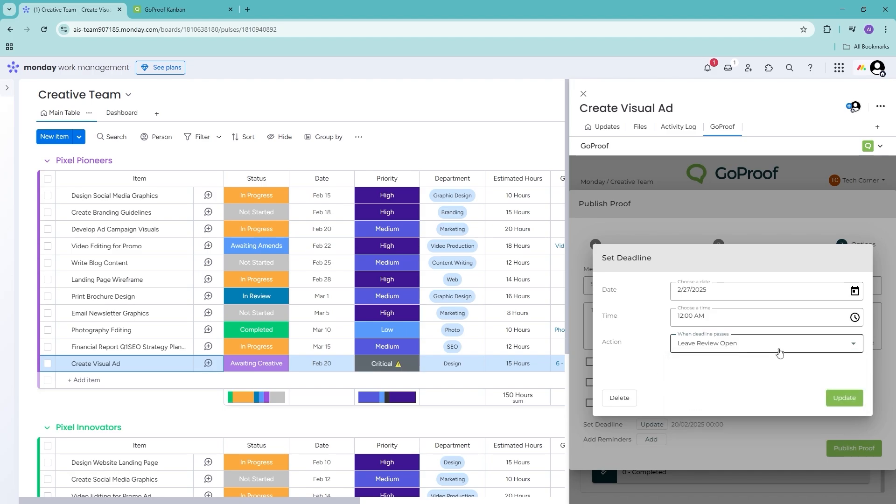
left_click(836, 399)
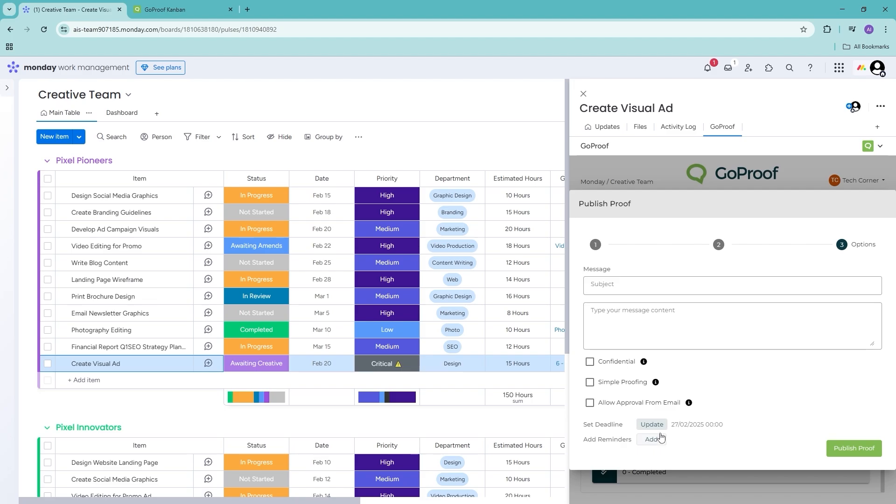
- Add two review reminders to the proof, dated 12/02/2025 and 19/02/2025
left_click(660, 439)
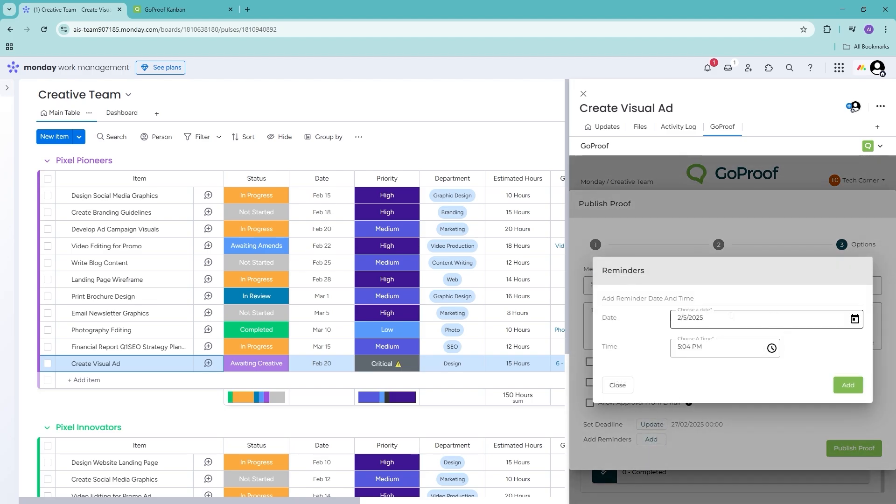
left_click(761, 320)
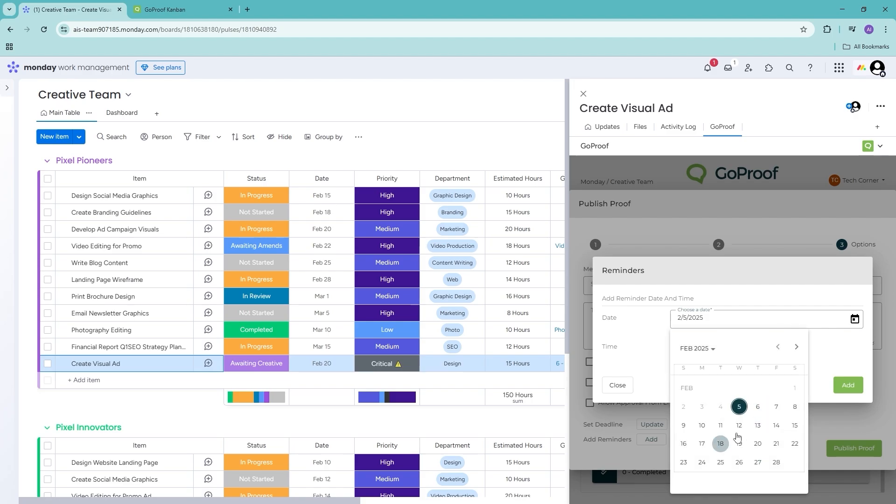
left_click(739, 425)
left_click(836, 384)
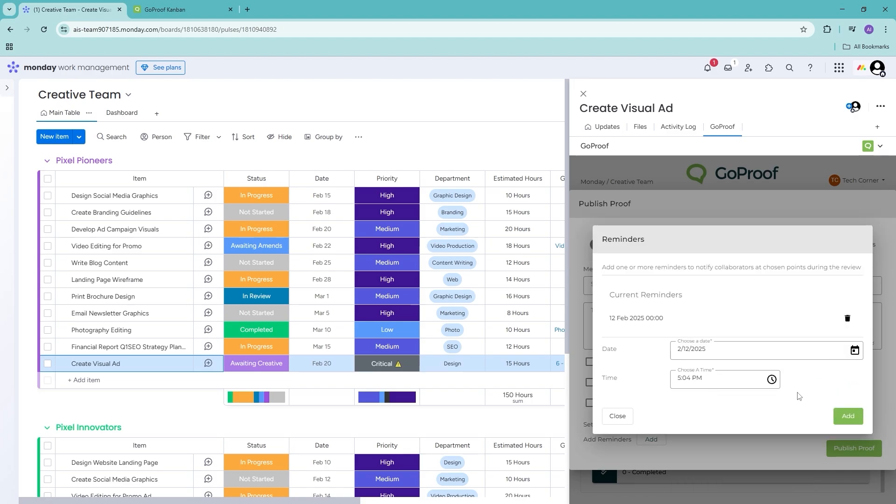
left_click(740, 378)
left_click(830, 369)
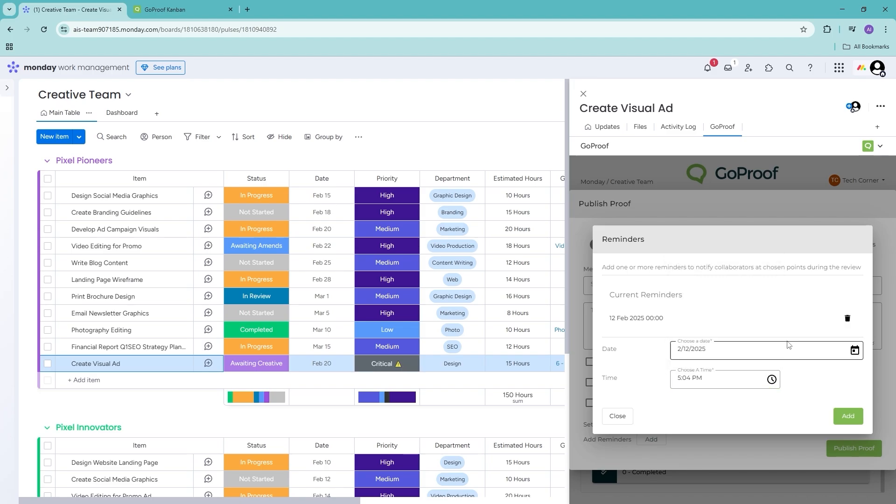
left_click(789, 344)
left_click(738, 296)
left_click(736, 377)
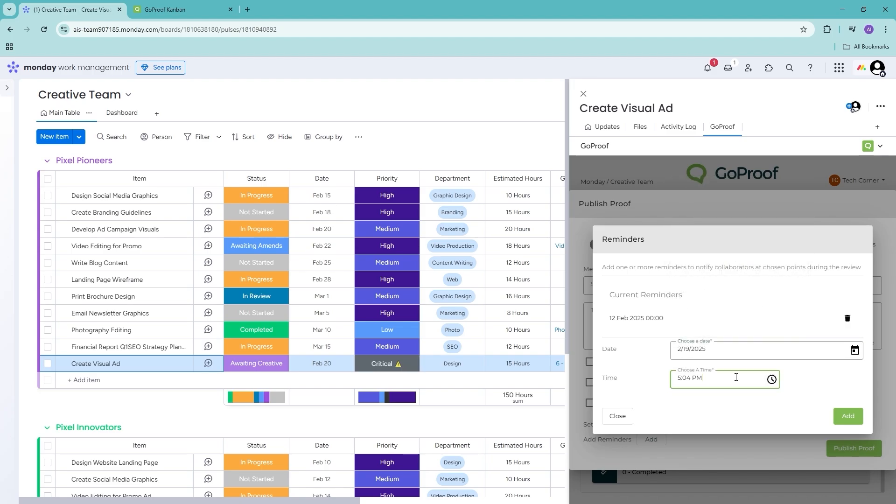
left_click(848, 416)
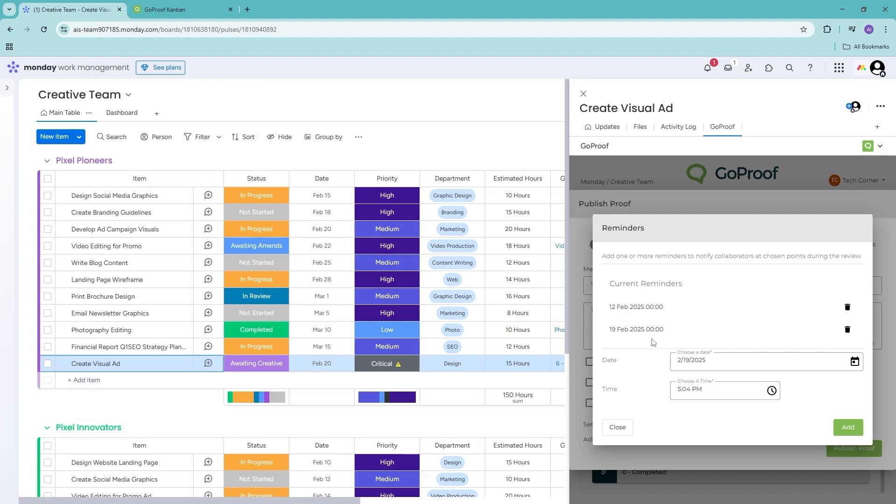
left_click(616, 427)
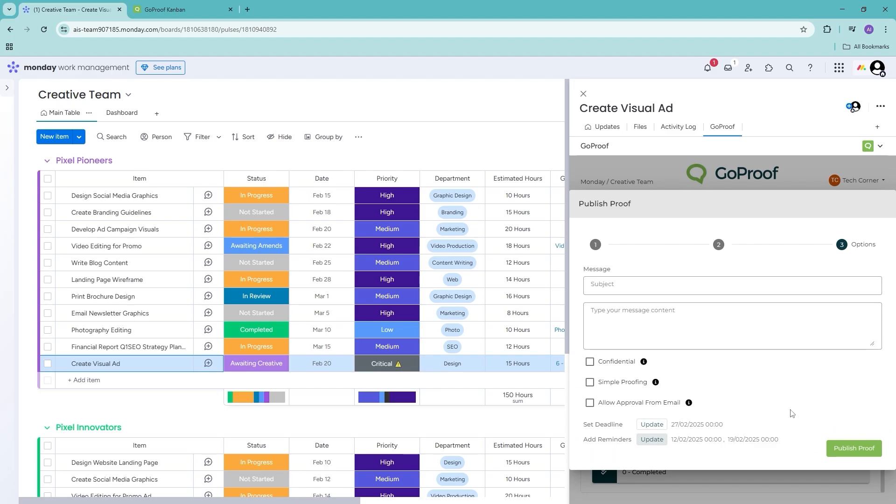
- Publish the Campaign Proof from the GoProof Publish Proof dialog
left_click(854, 449)
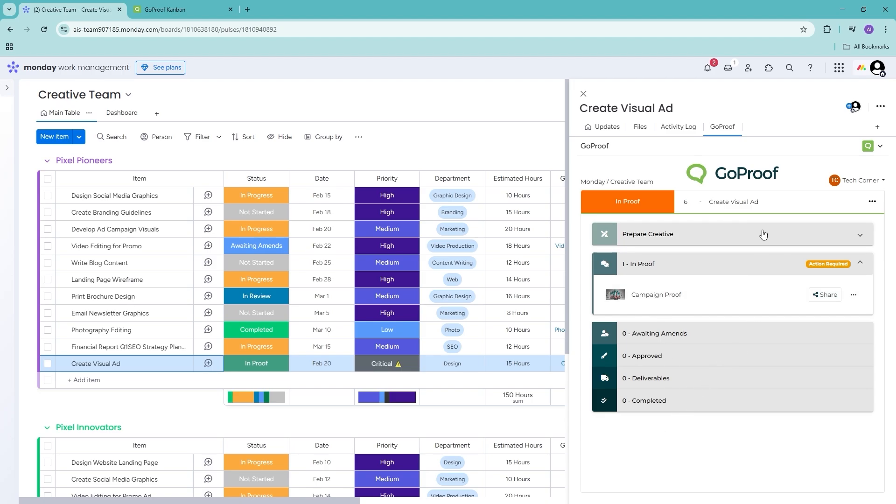
- Reload the GoProof Creative Team project and switch it to the Table view
left_click(182, 9)
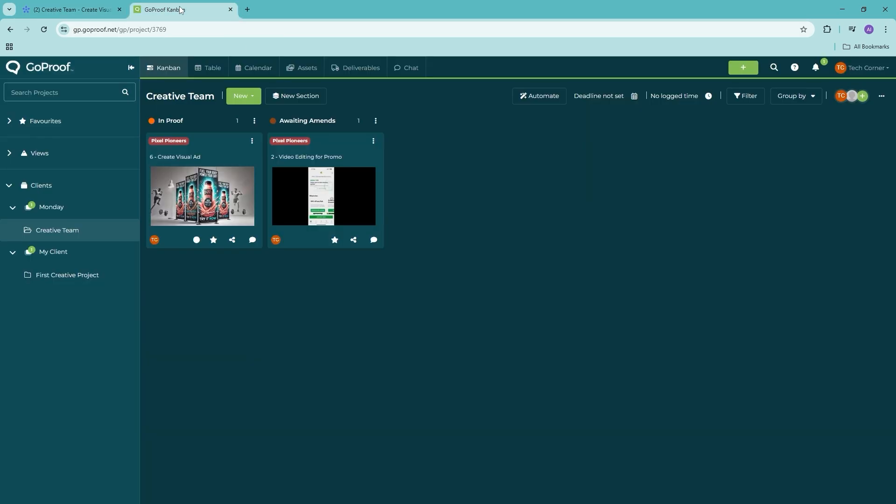
left_click(43, 29)
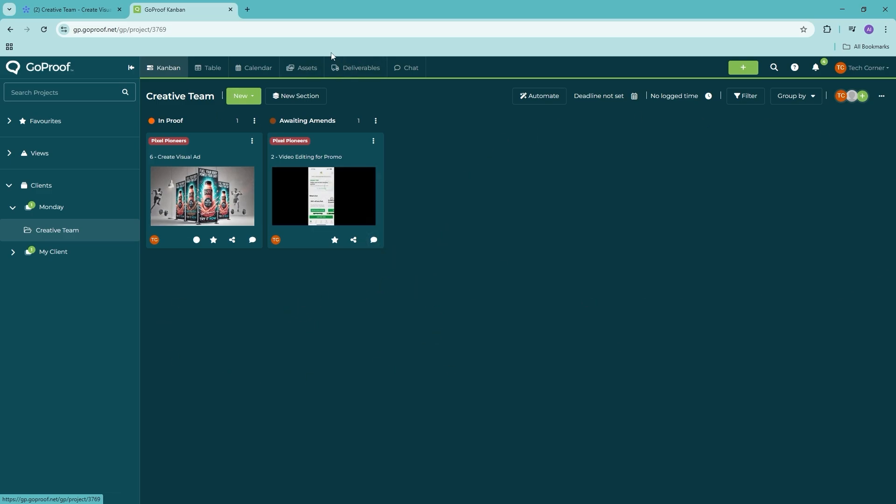
left_click(207, 69)
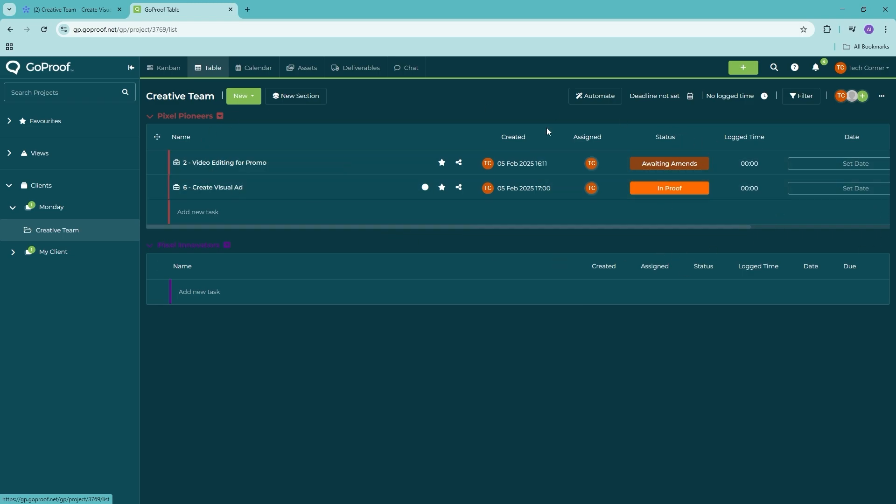
- Browse the GoProof project's Calendar, Assets and Deliverables views
left_click(48, 12)
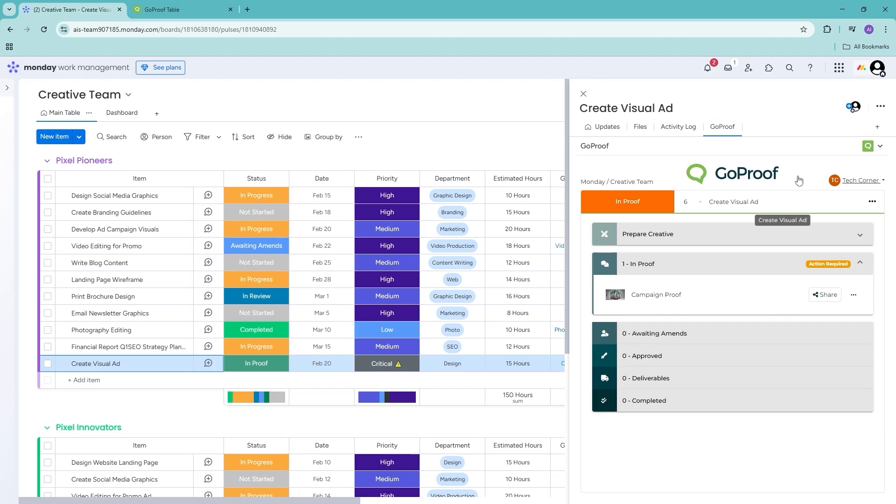
left_click(170, 8)
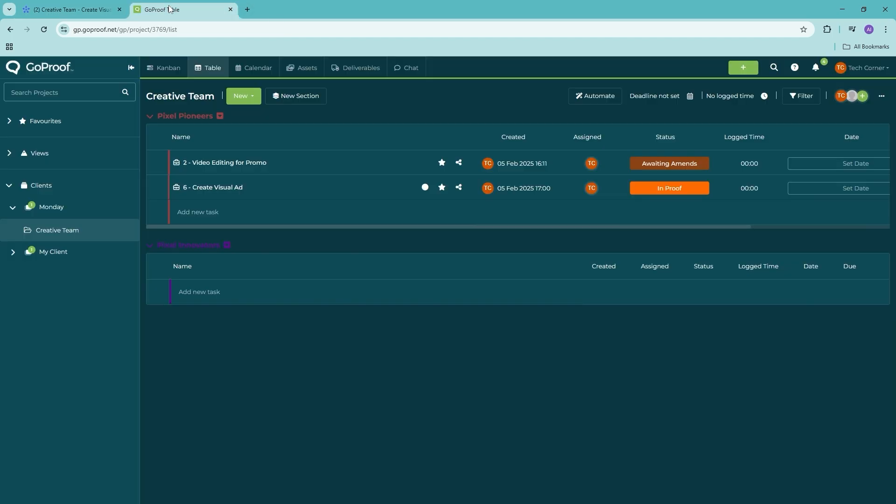
left_click(259, 69)
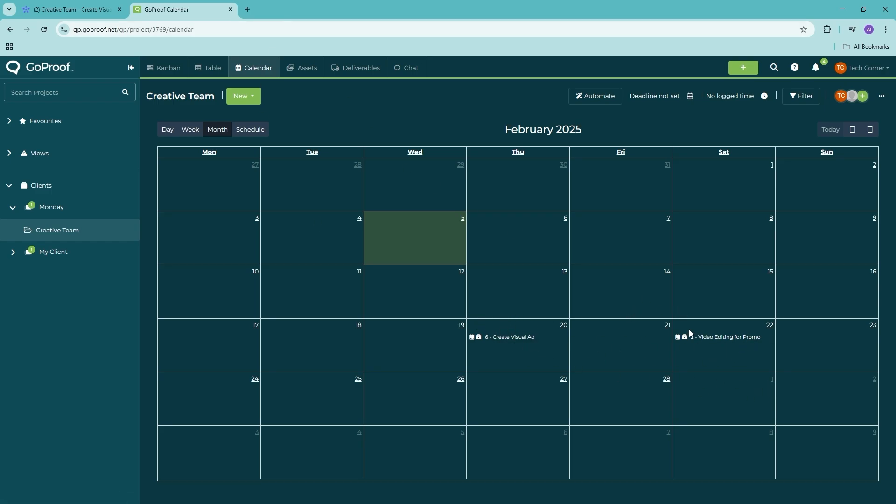
left_click(295, 66)
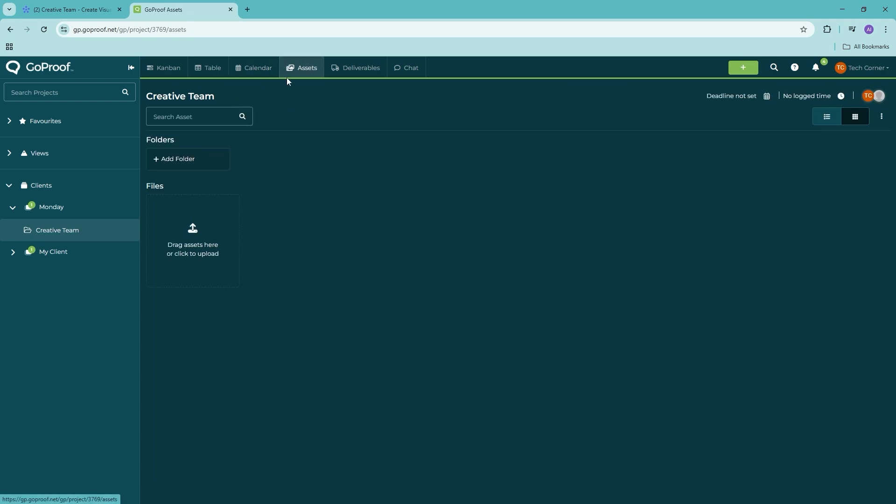
left_click(358, 70)
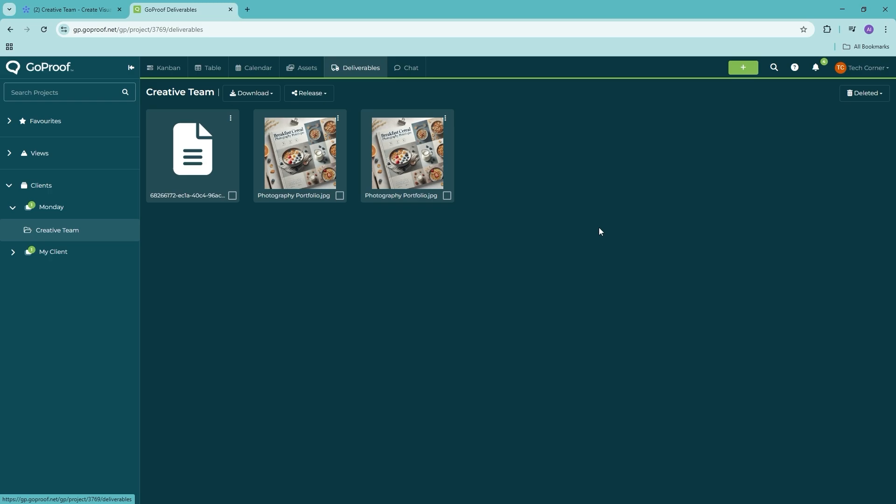
- Check the activity notifications, then return to the monday.com Create Visual Ad item
left_click(820, 71)
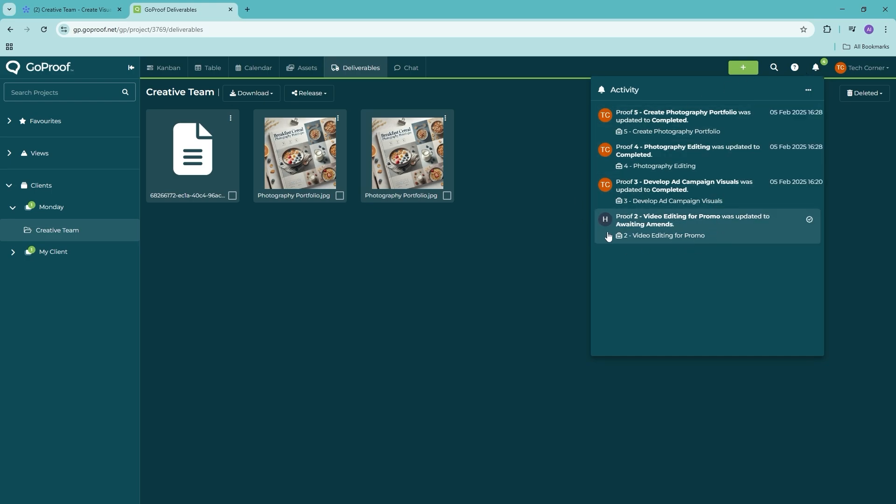
left_click(448, 246)
left_click(49, 211)
left_click(49, 211)
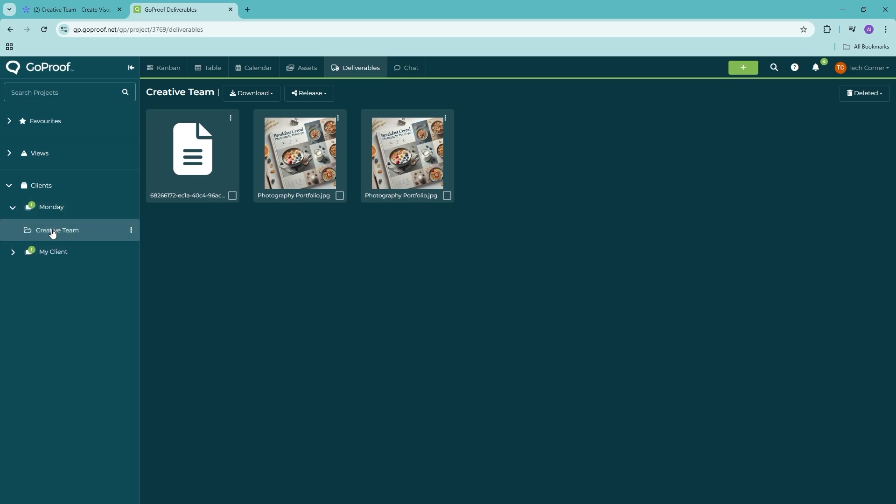
left_click(54, 11)
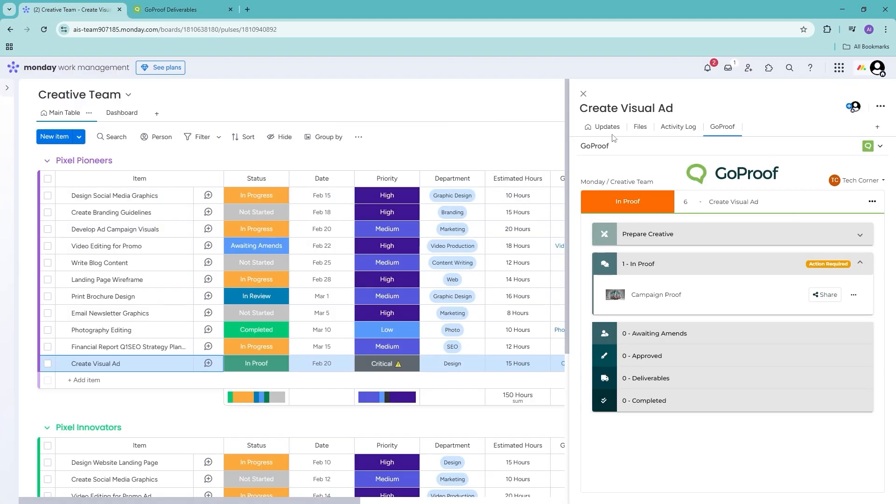
- Close the Create Visual Ad item and open the 6 - Create Visual Ad job on GoProof's Kanban board
left_click(583, 94)
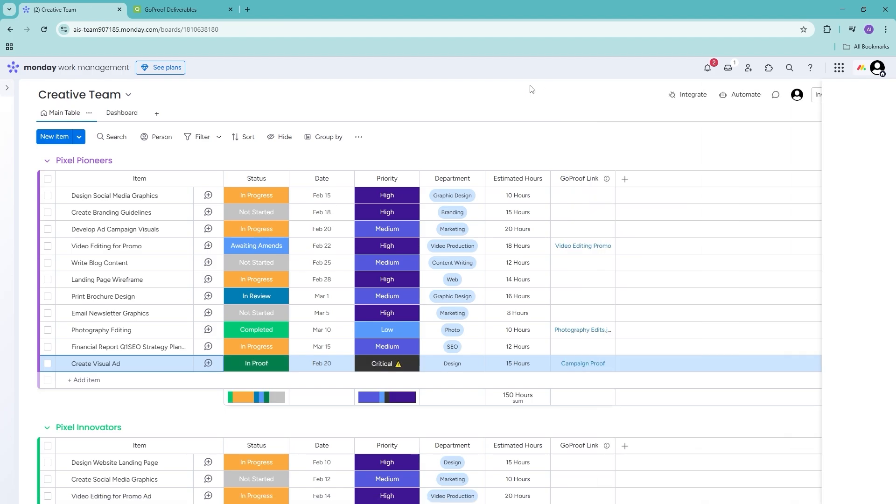
left_click(185, 4)
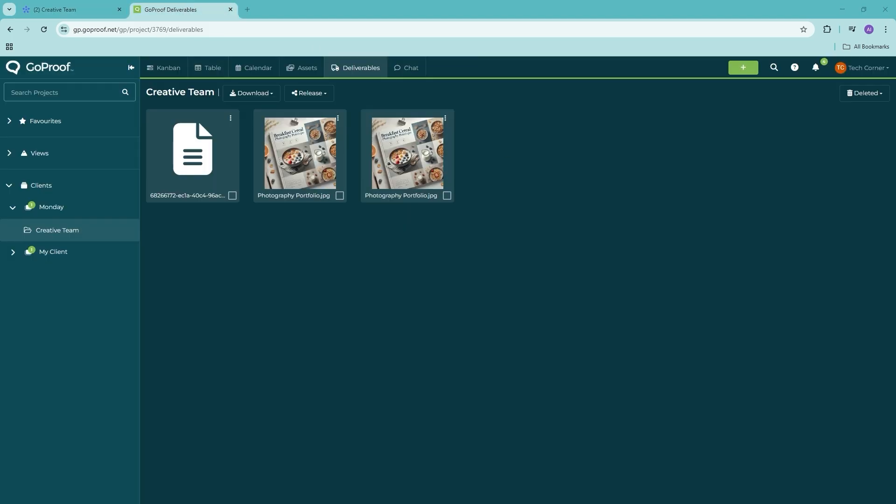
left_click(170, 68)
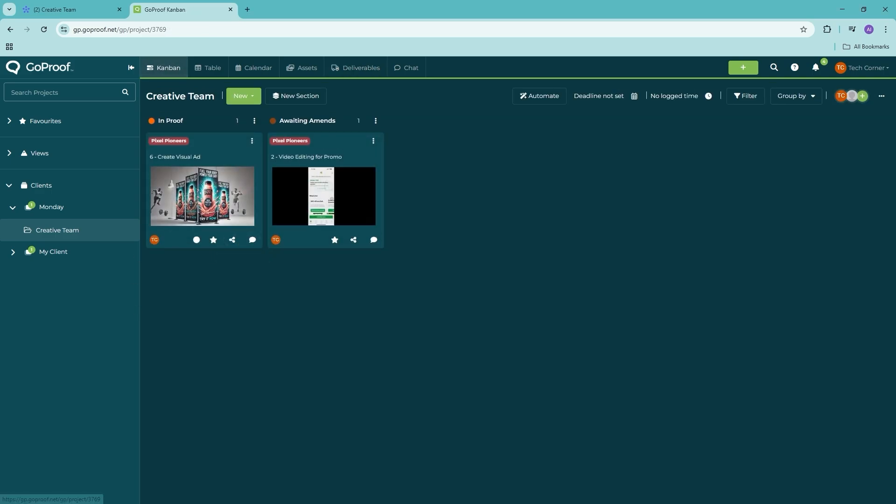
left_click(214, 177)
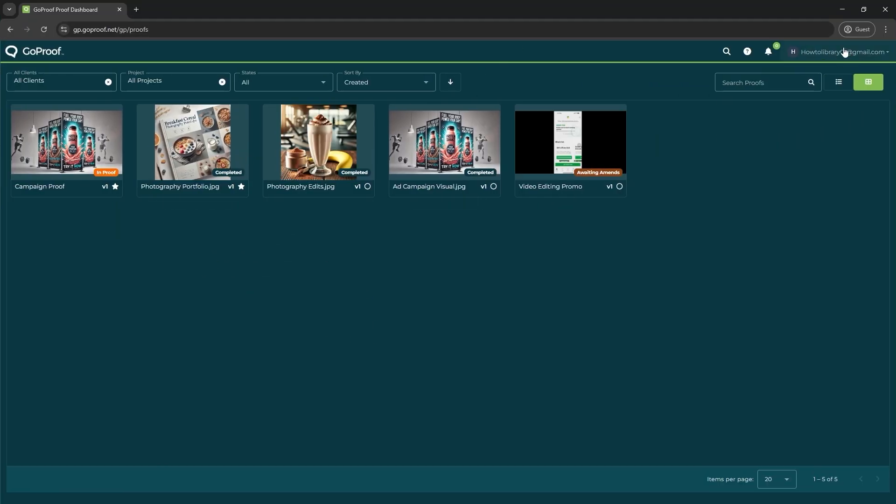
- Reload the proof dashboard and open the Campaign Proof in the proof editor
left_click(44, 30)
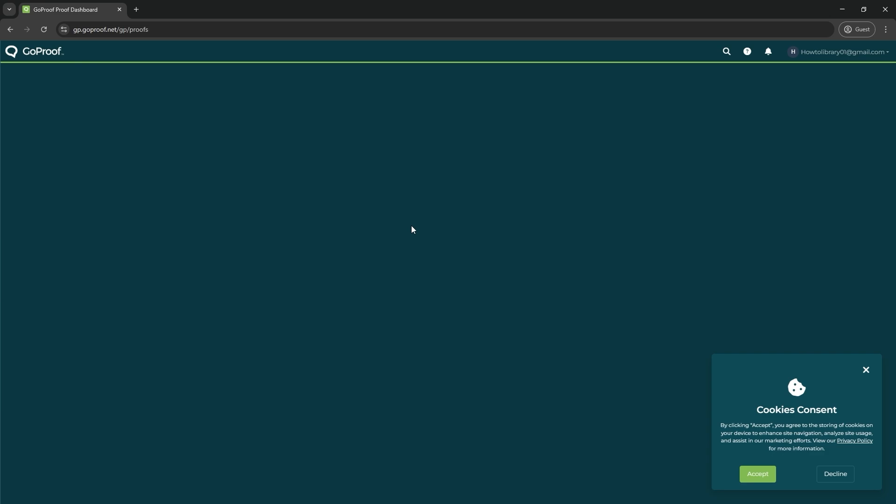
left_click(865, 371)
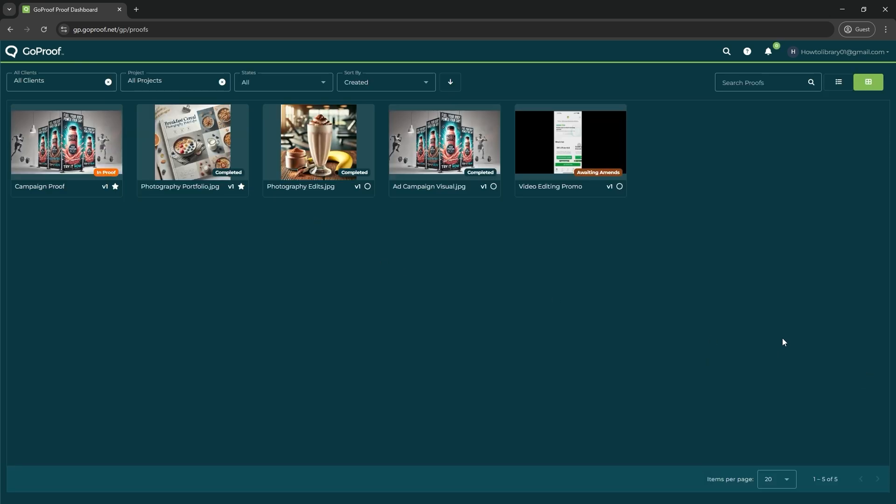
left_click(65, 135)
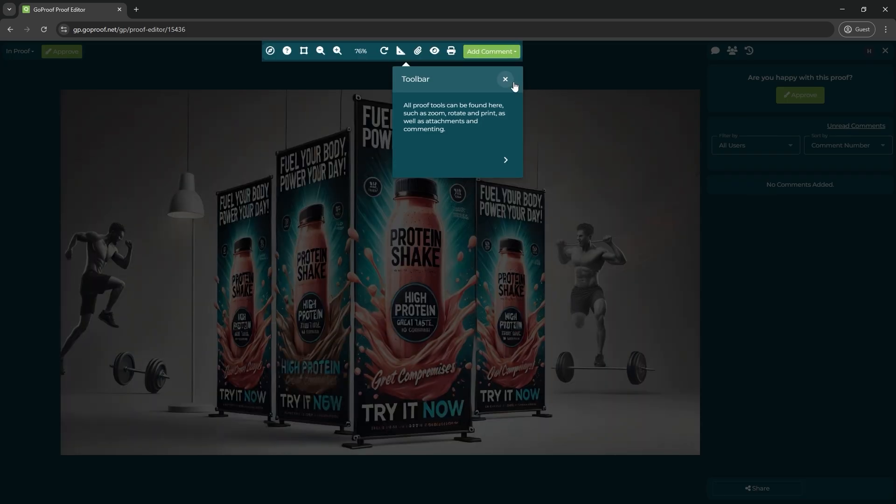
left_click(506, 79)
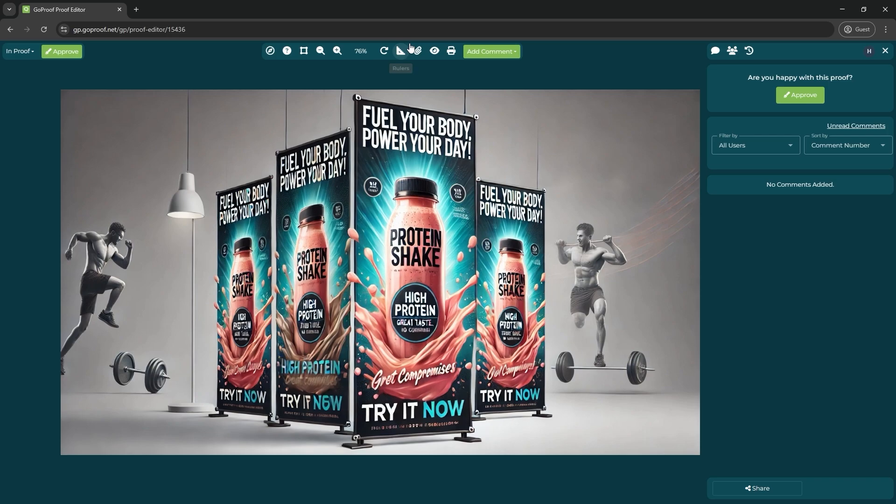
- Zoom and pan around the protein-shake ad, then show the comment annotation types
left_click(336, 53)
left_click_drag(542, 244, 493, 169)
left_click(321, 51)
left_click(320, 51)
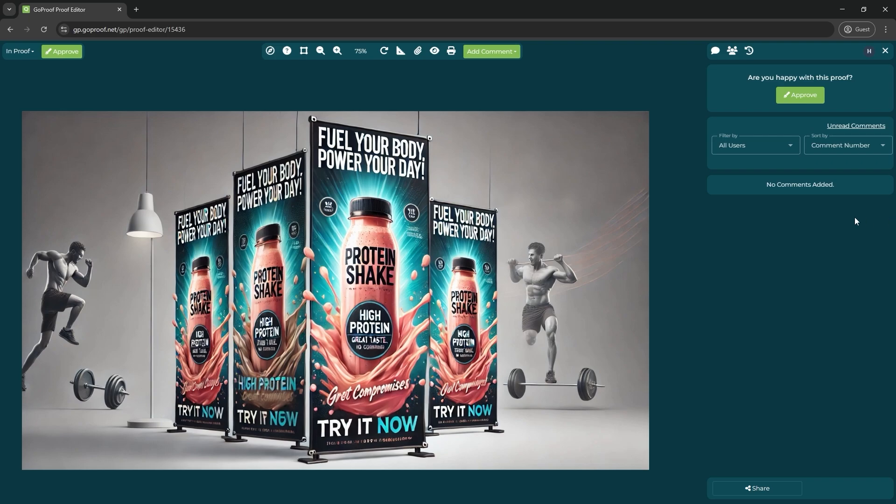
left_click_drag(499, 219, 459, 199)
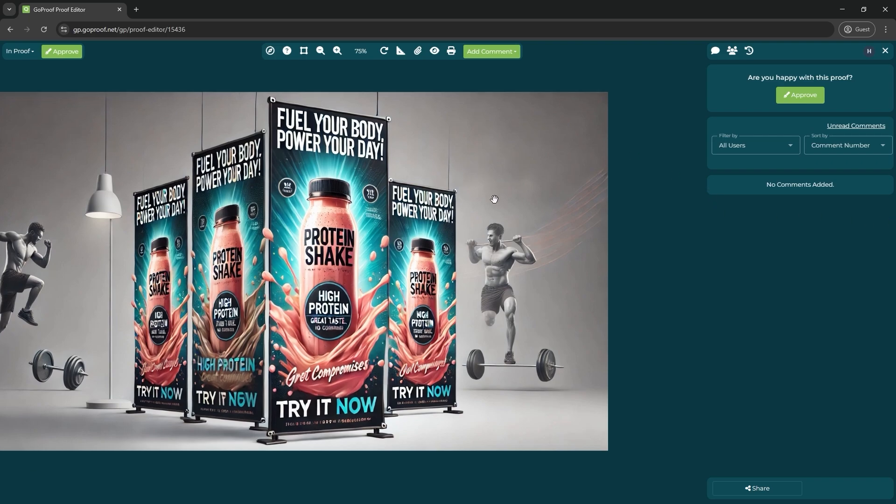
left_click_drag(391, 254, 477, 267)
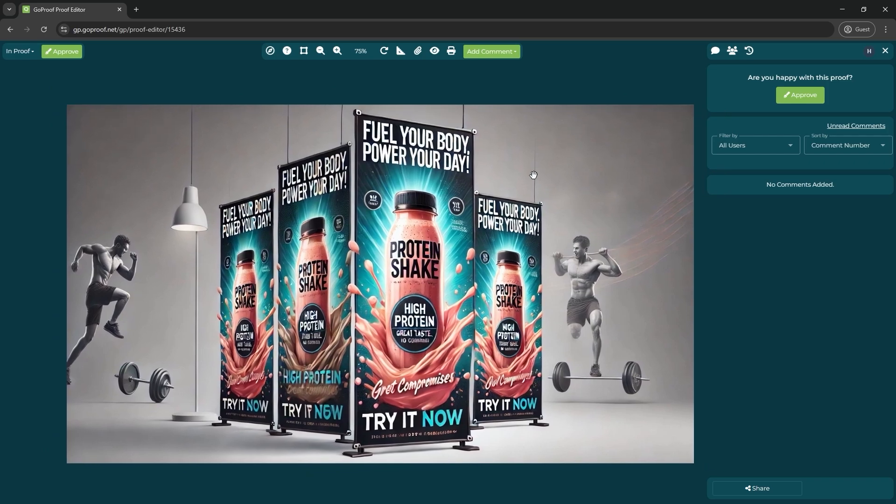
left_click(516, 53)
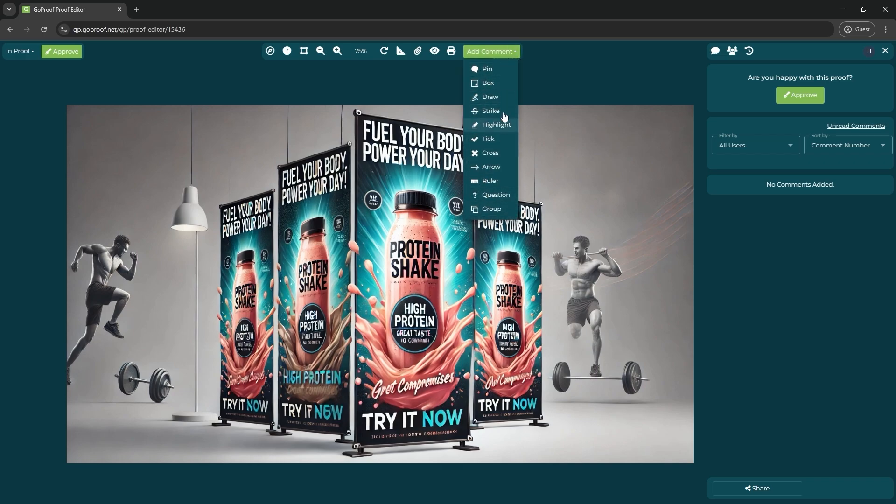
- Add an arrow comment at the barbell noting that it appears to float
left_click(497, 169)
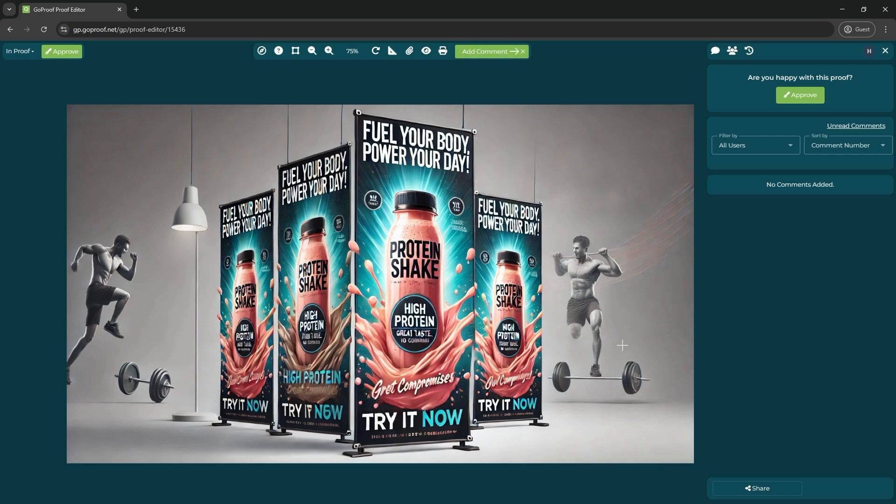
left_click_drag(666, 215, 613, 352)
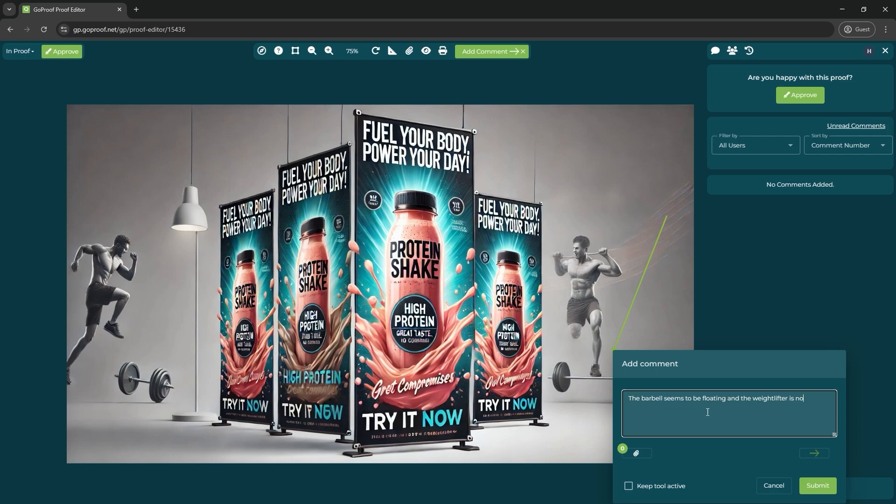
type("ing anything")
left_click(827, 490)
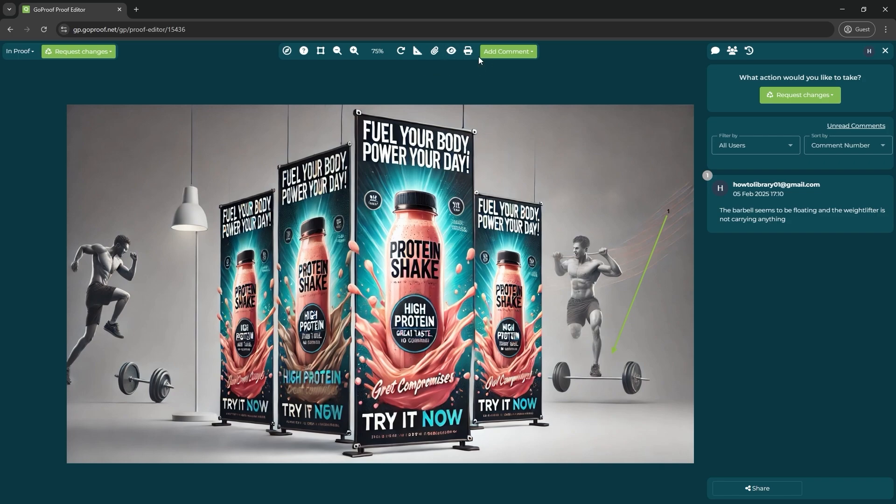
- Add a box comment over the centre banners praising the shakes' design
left_click(510, 54)
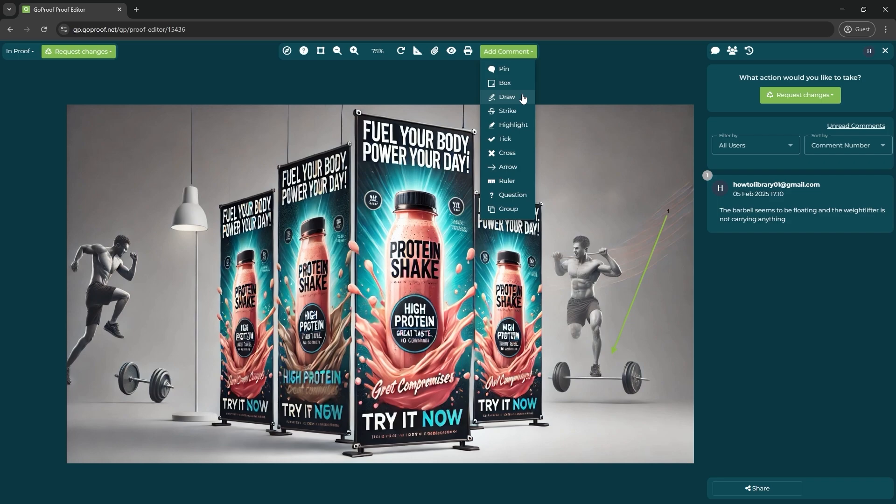
left_click(505, 83)
left_click_drag(202, 109, 557, 461)
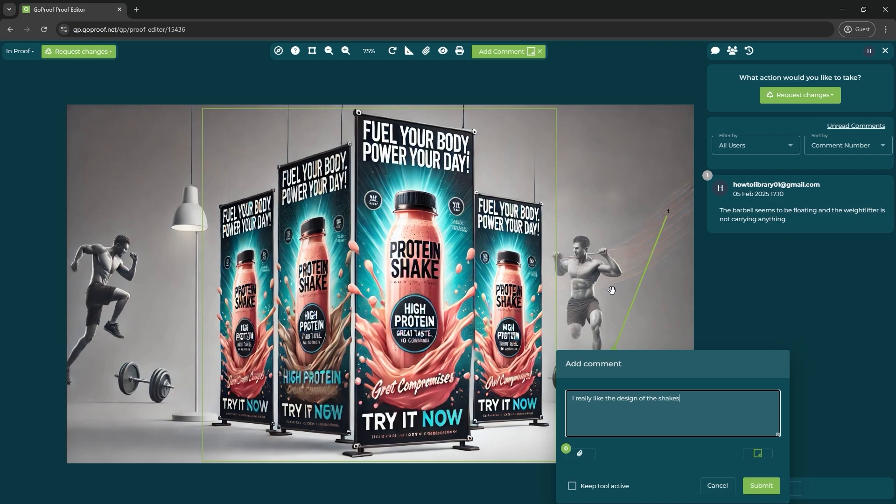
left_click(761, 486)
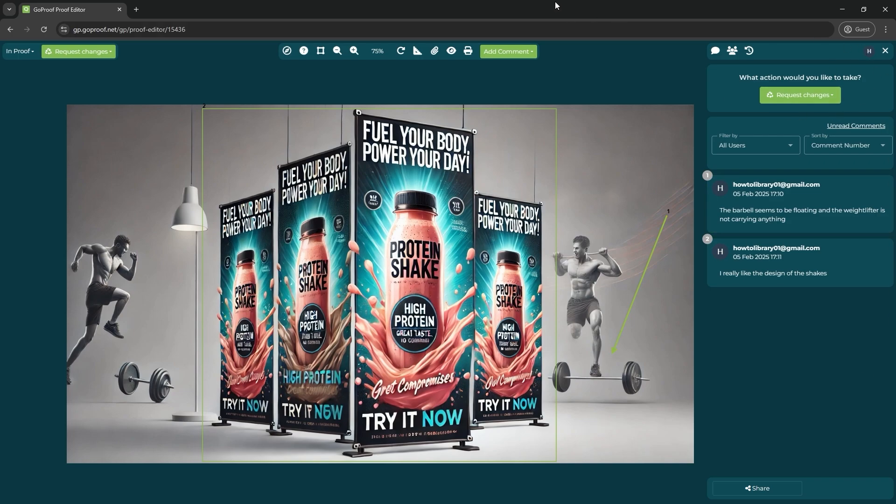
- In the other window, reopen the Create Visual Ad job's Campaign Proof in the editor
key("alt+Tab")
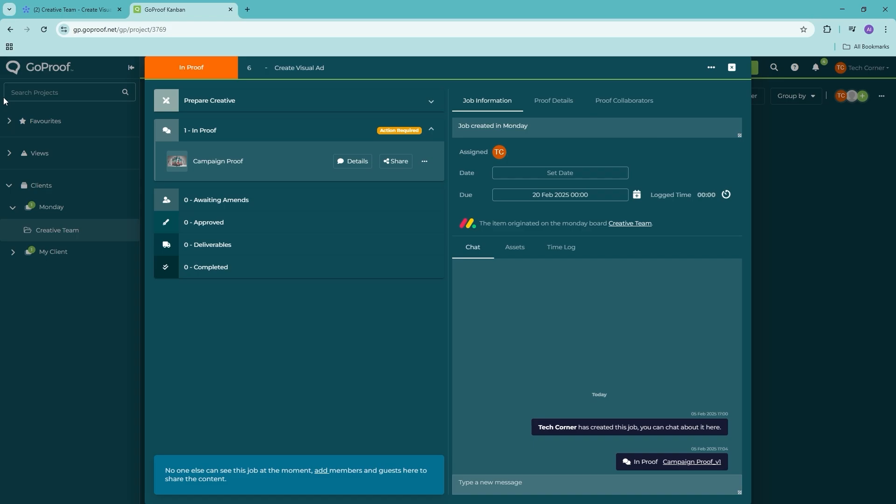
left_click(784, 260)
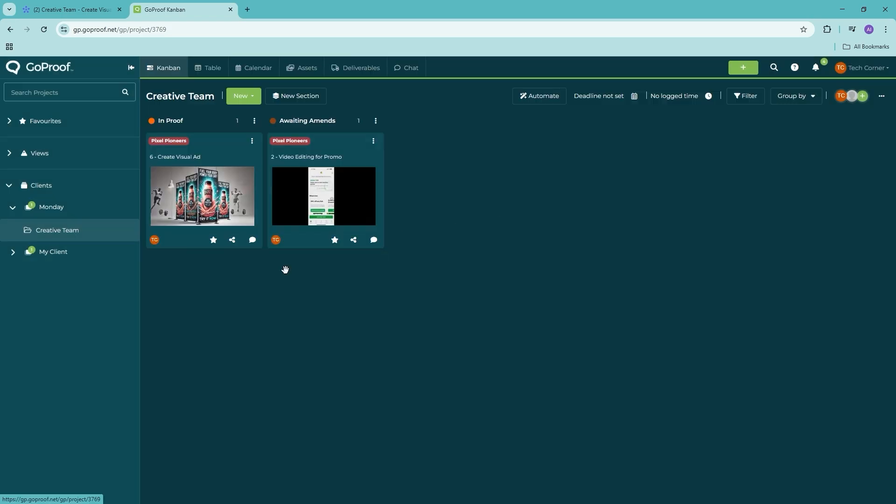
left_click(208, 191)
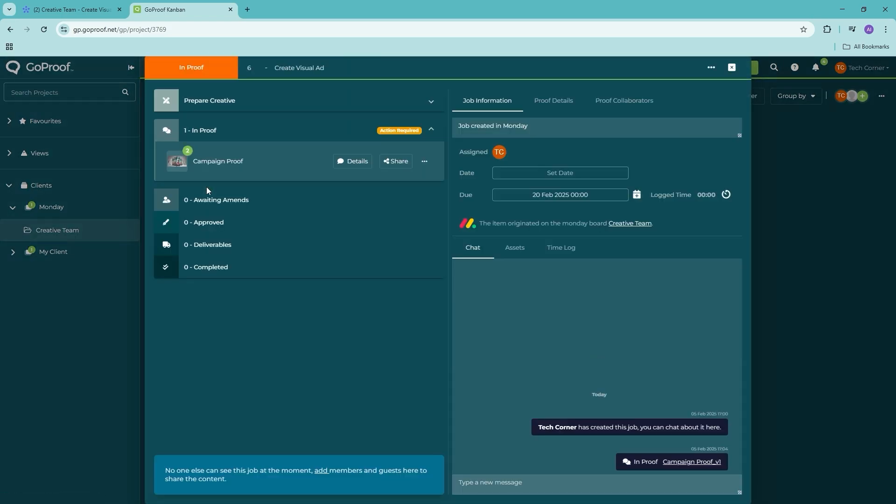
left_click(254, 155)
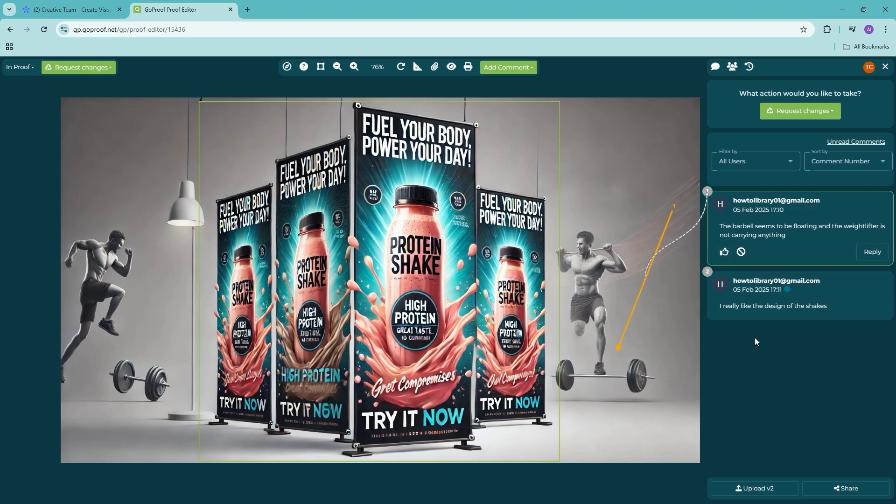
- Reply 'I will amend the changes required here' under the floating-barbell comment
left_click(862, 253)
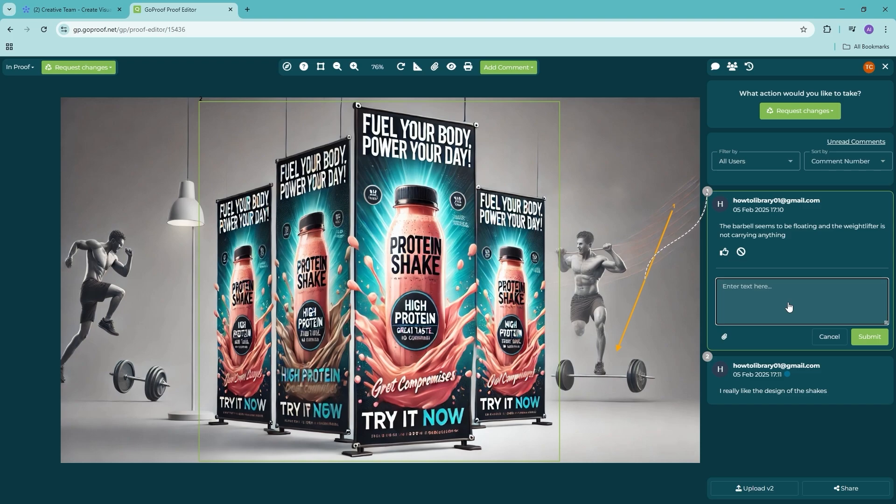
type("I will amend the changes required here")
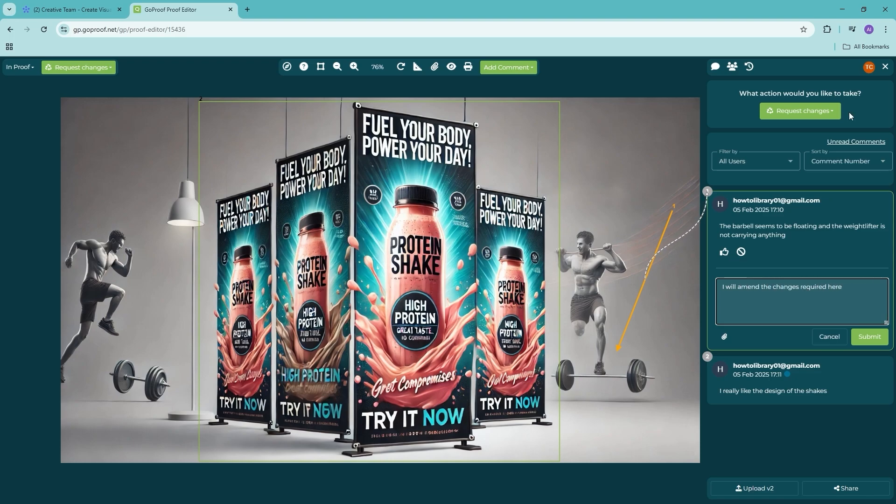
left_click(870, 337)
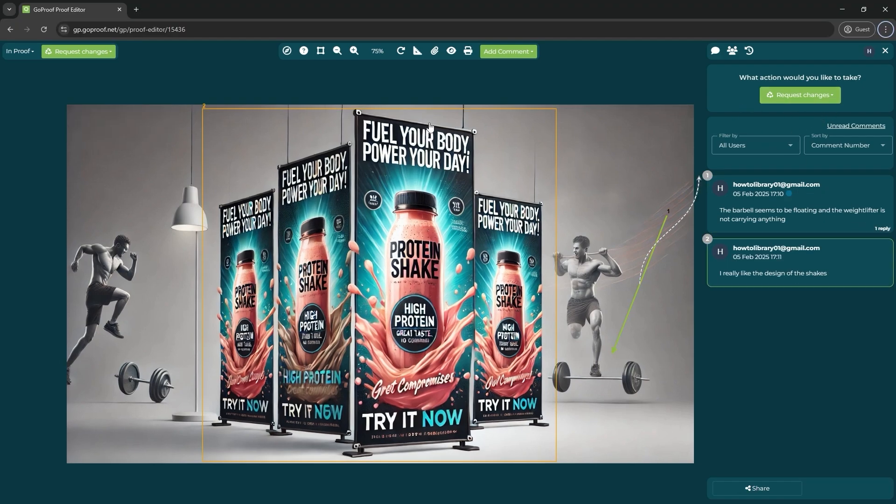
- Expand the barbell comment, then request changes on the Campaign Proof and confirm with Yes
left_click(868, 228)
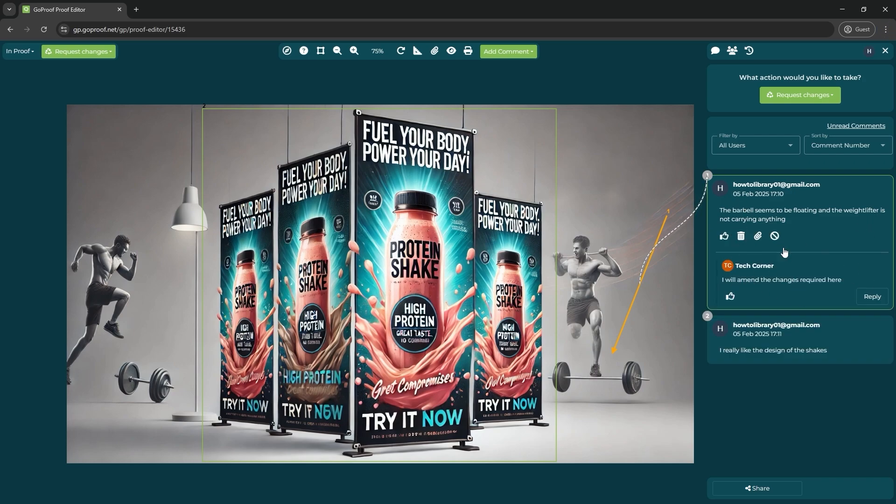
left_click(824, 100)
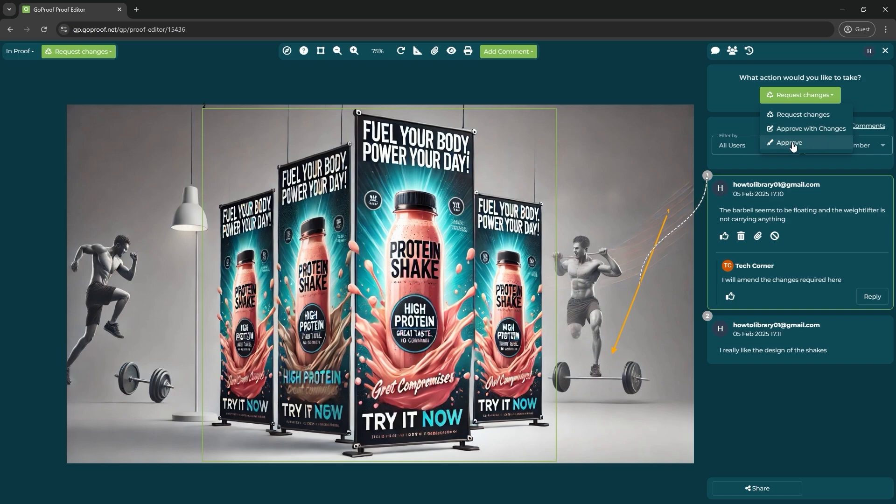
left_click(799, 96)
left_click(799, 96)
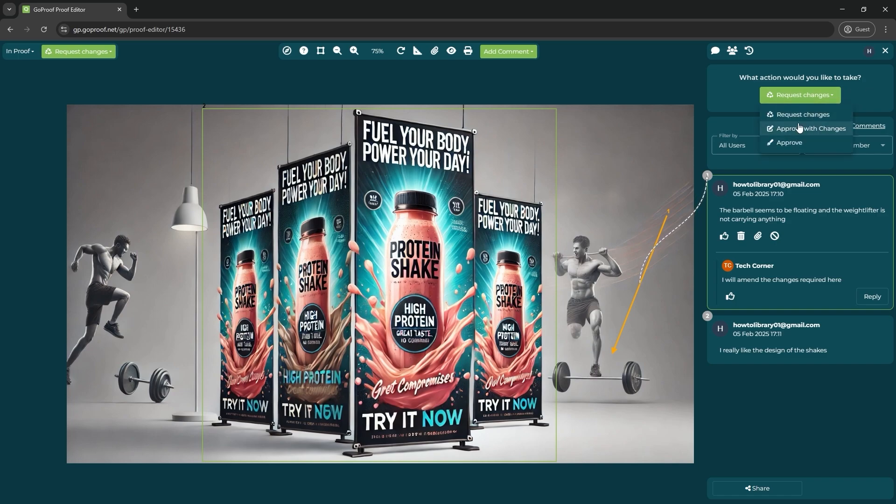
left_click(824, 116)
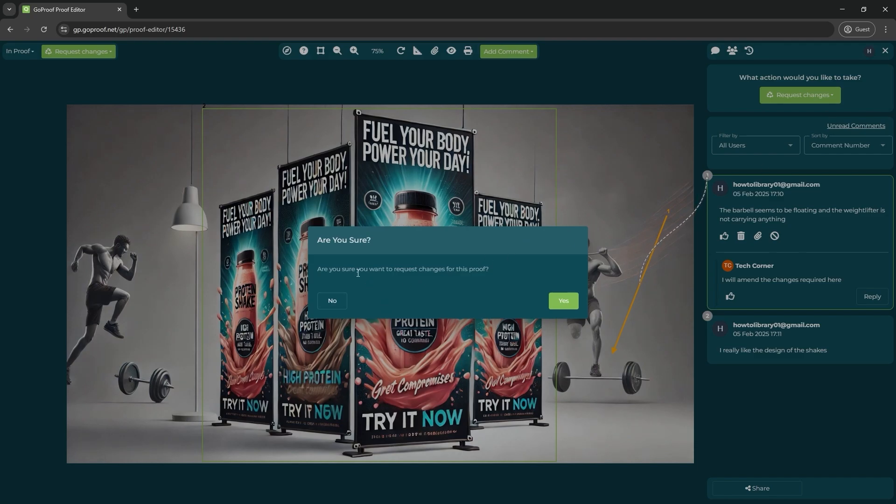
left_click(564, 301)
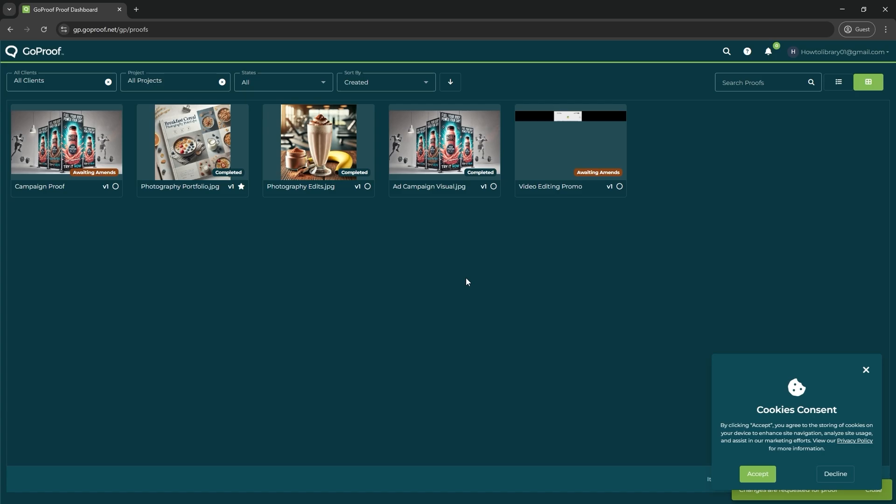
- Open the Campaign Proof, compare it with Create Visual Ad's Awaiting Amends status on monday, then close it
left_click(94, 175)
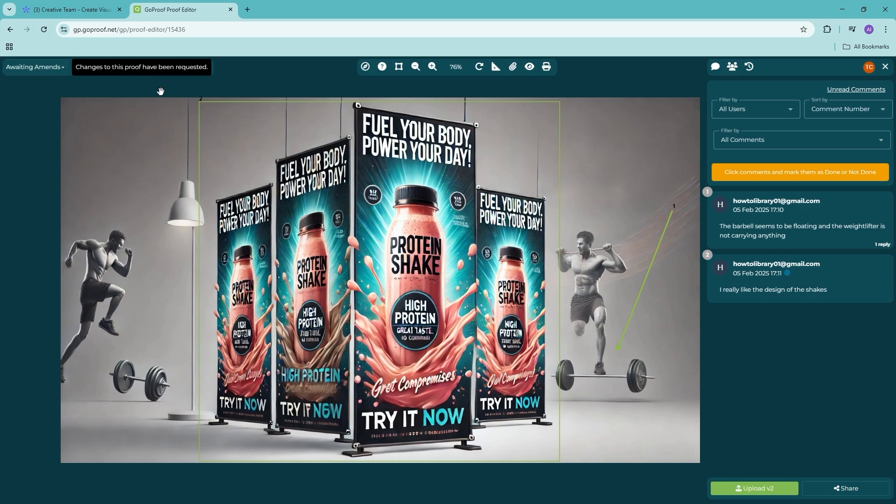
left_click(80, 9)
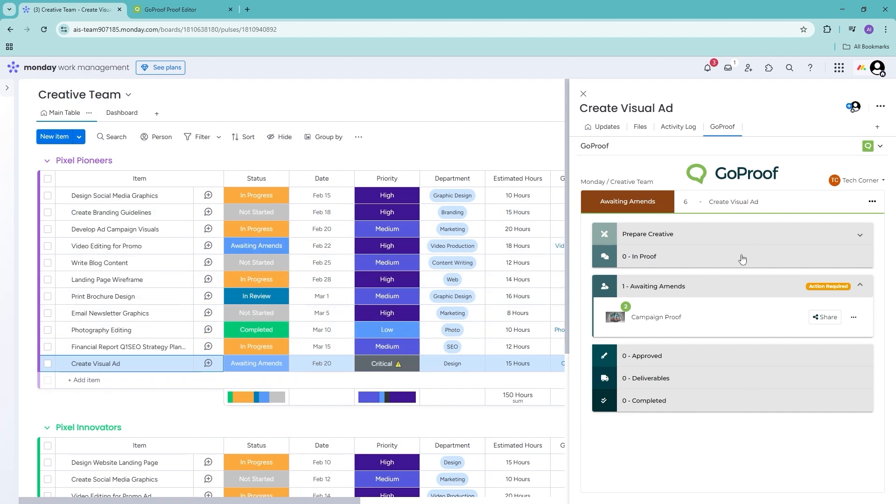
left_click(177, 10)
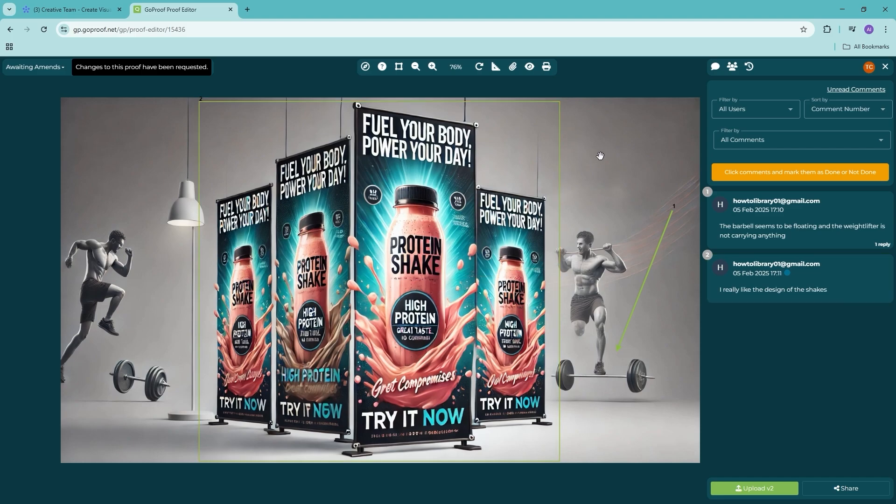
left_click(885, 66)
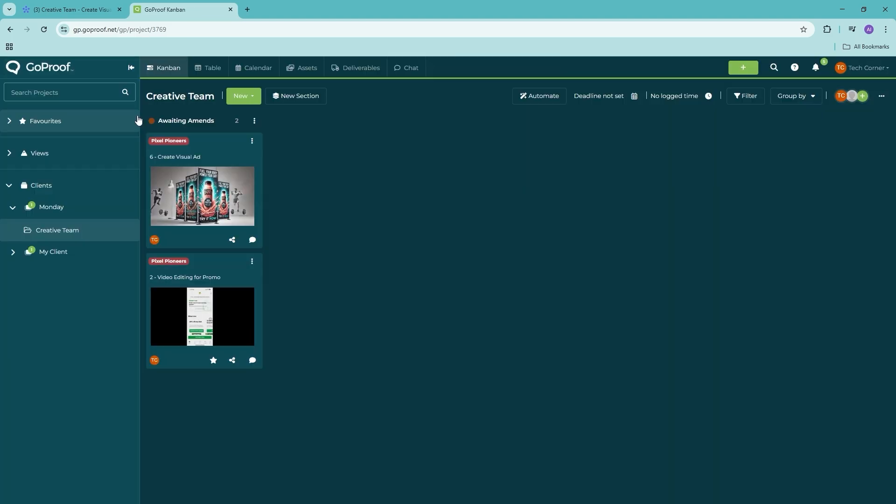
- Recheck the monday status, then reopen Campaign Proof_v1 from the Create Visual Ad job chat
left_click(72, 9)
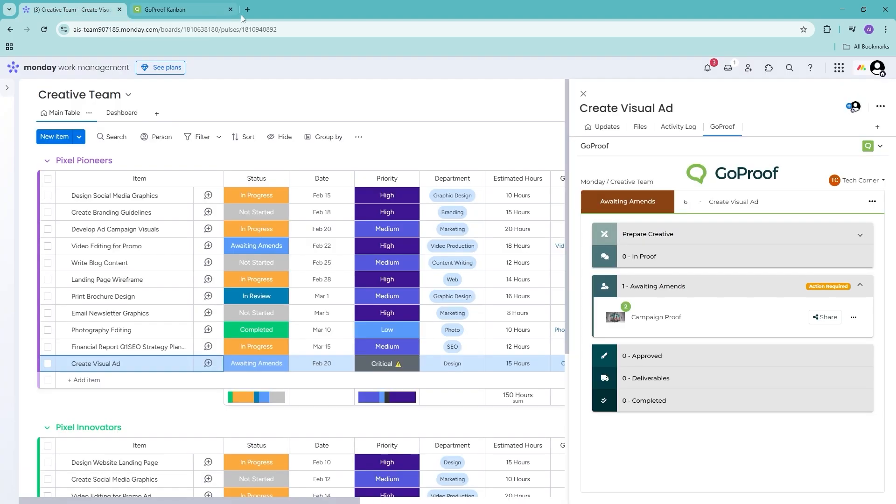
left_click(173, 11)
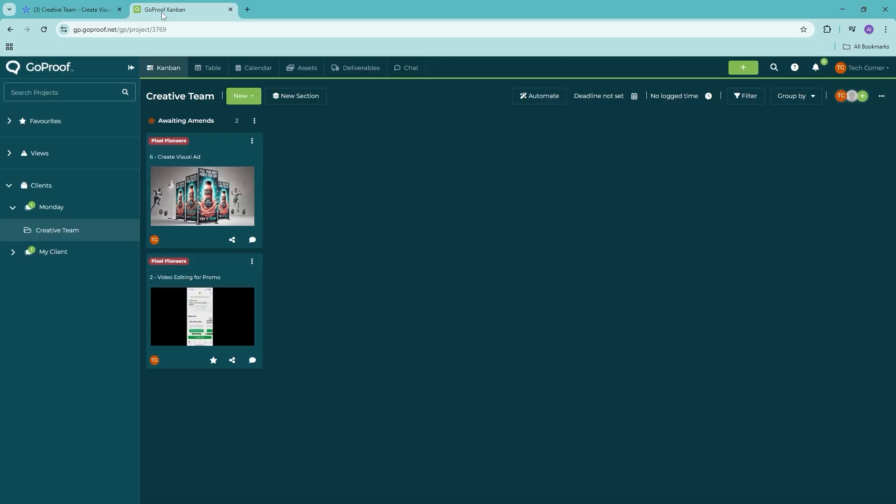
left_click(195, 169)
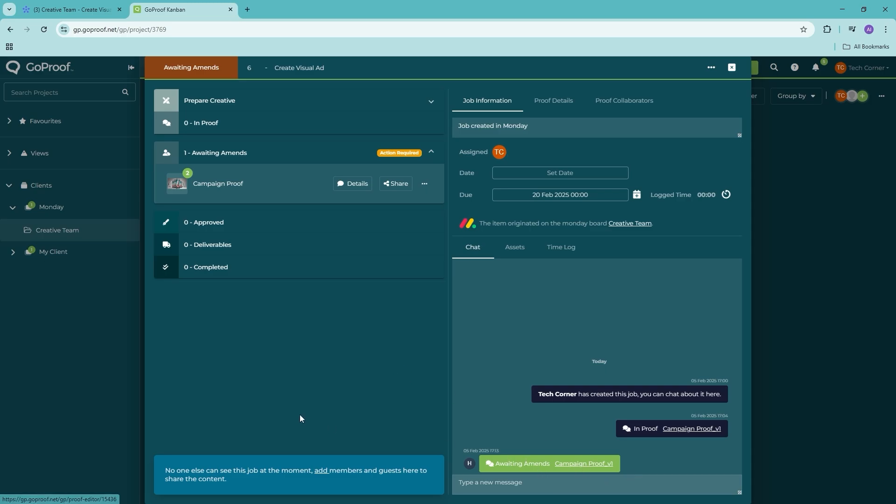
left_click(589, 466)
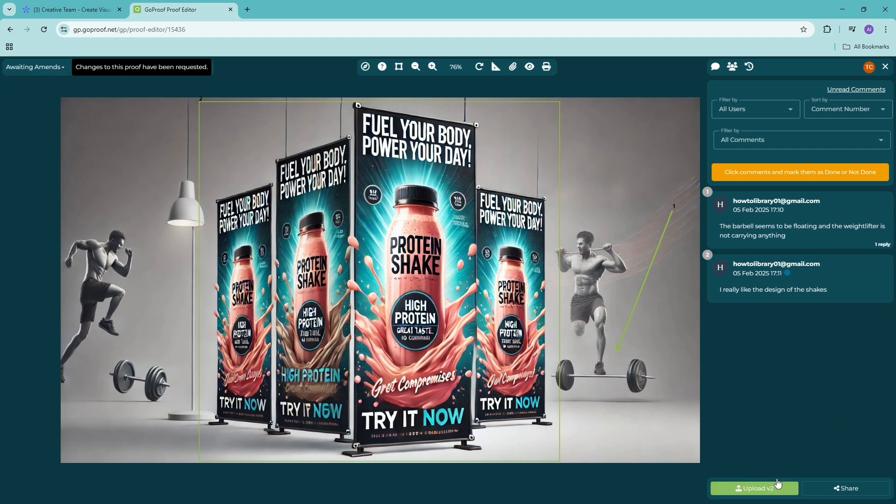
- Upload Brochure Design.jpg as version 2 named Campaign Proof and publish it
left_click(759, 488)
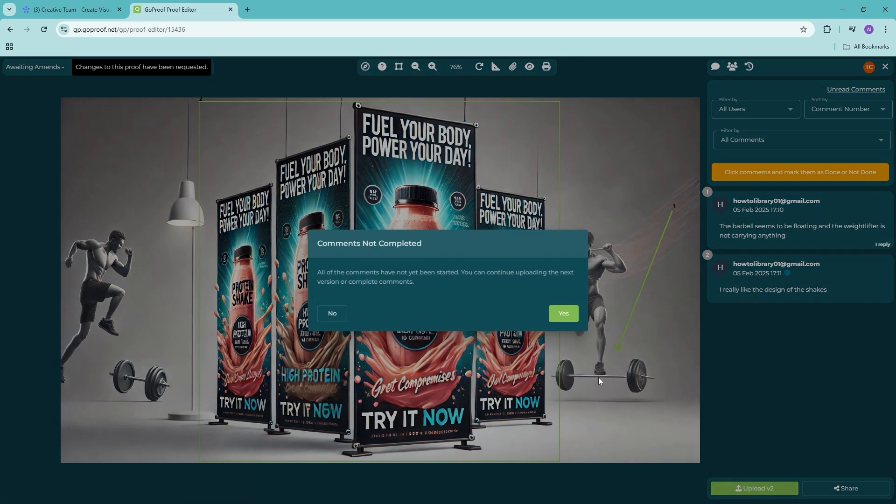
left_click(565, 314)
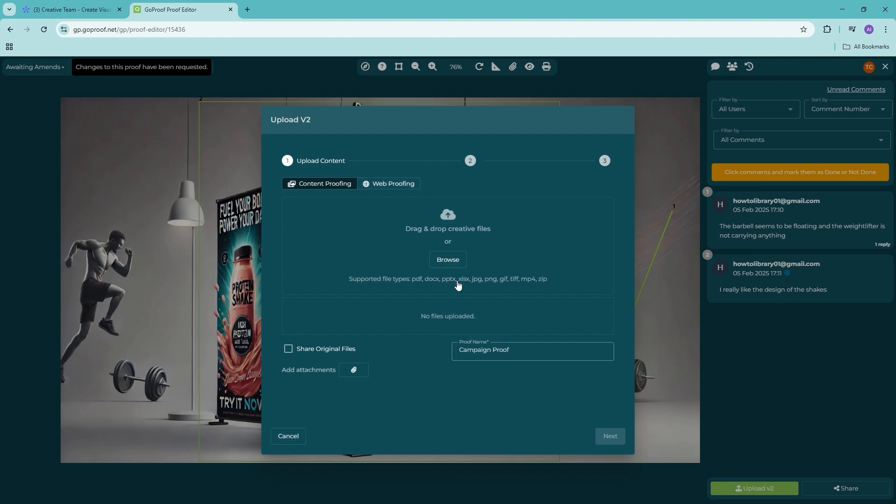
left_click(454, 258)
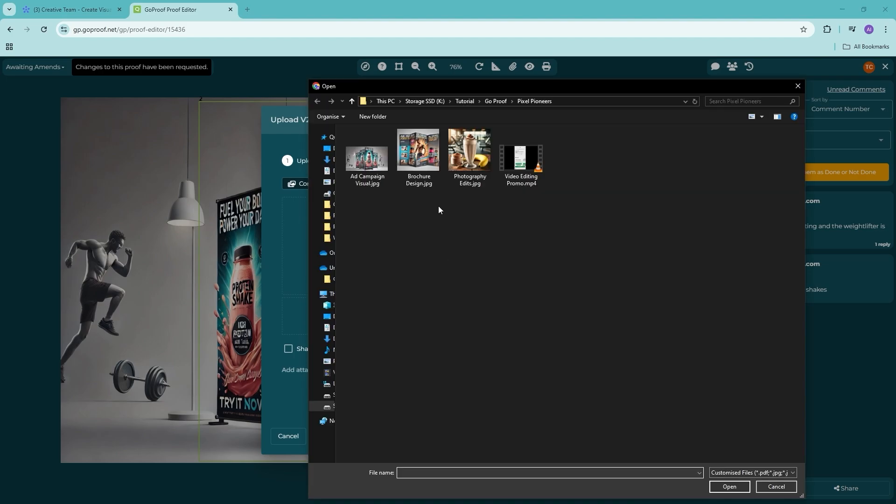
left_click(438, 164)
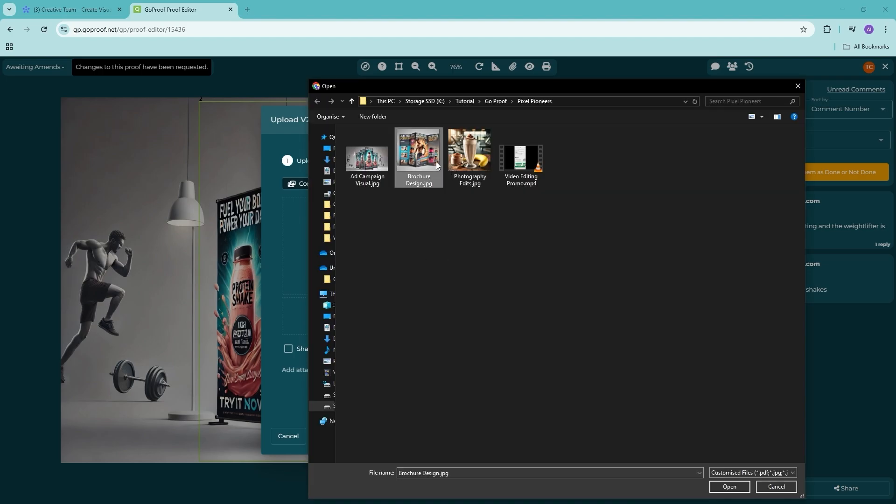
left_click(730, 487)
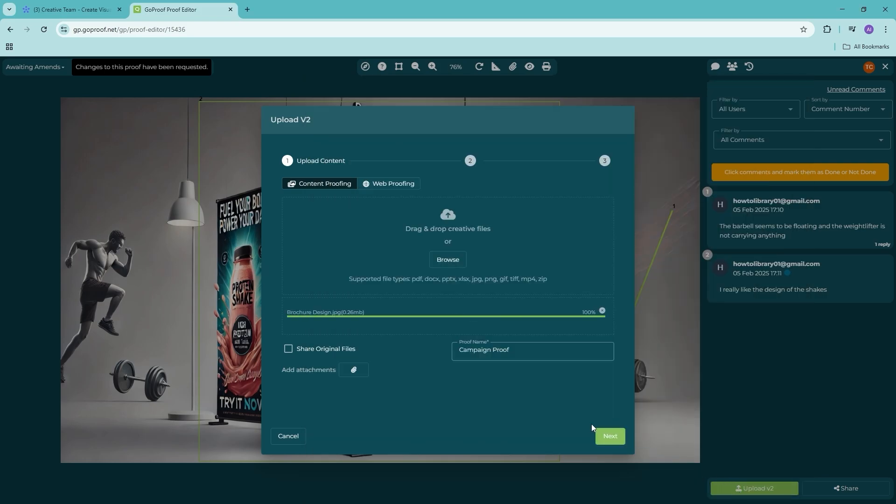
left_click(548, 350)
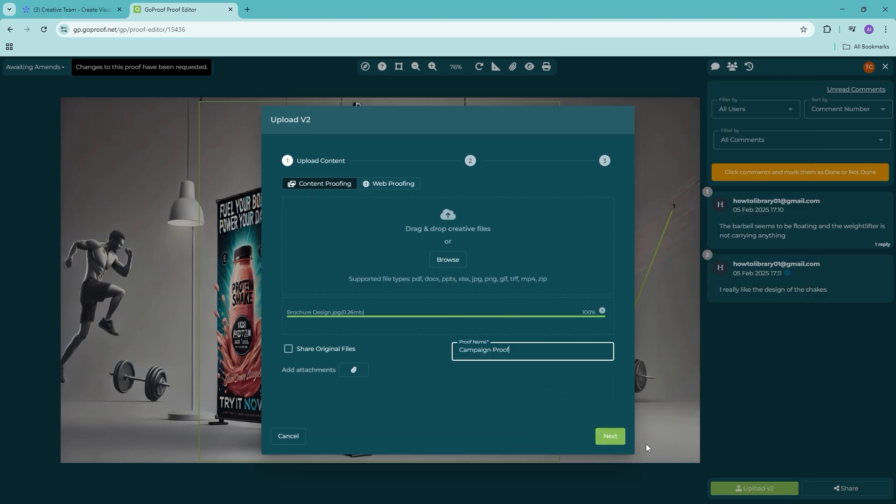
left_click(611, 436)
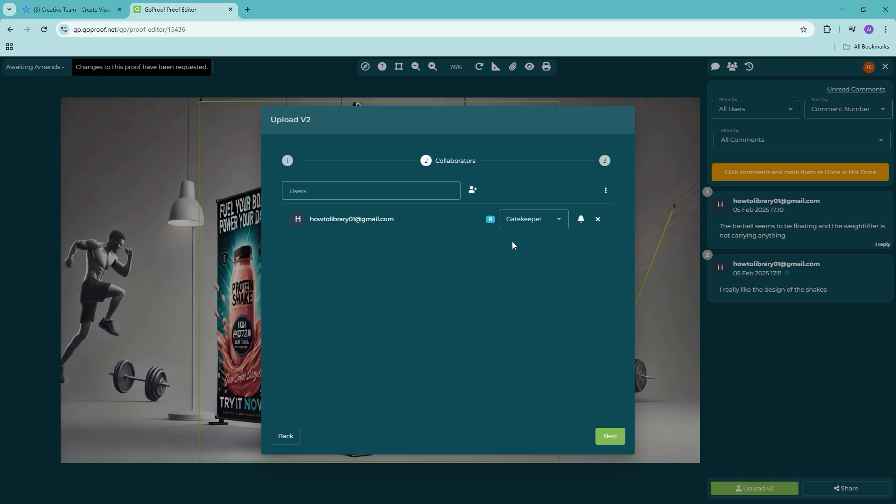
left_click(615, 438)
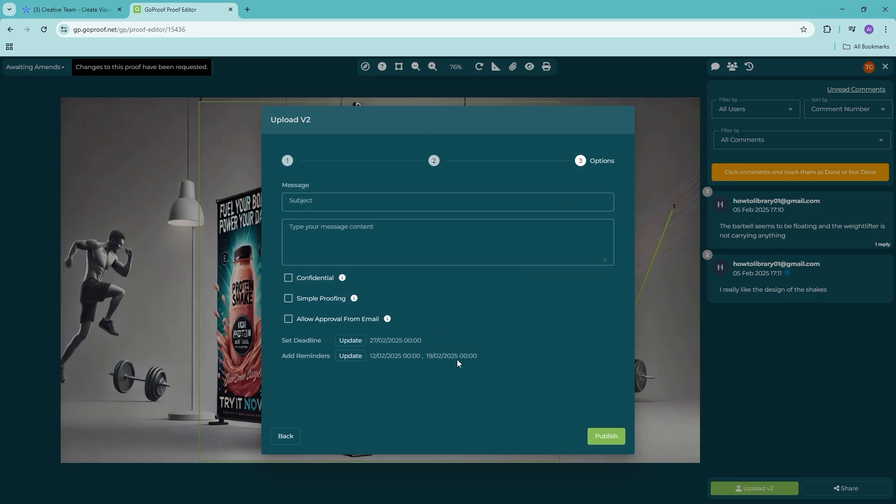
left_click(605, 437)
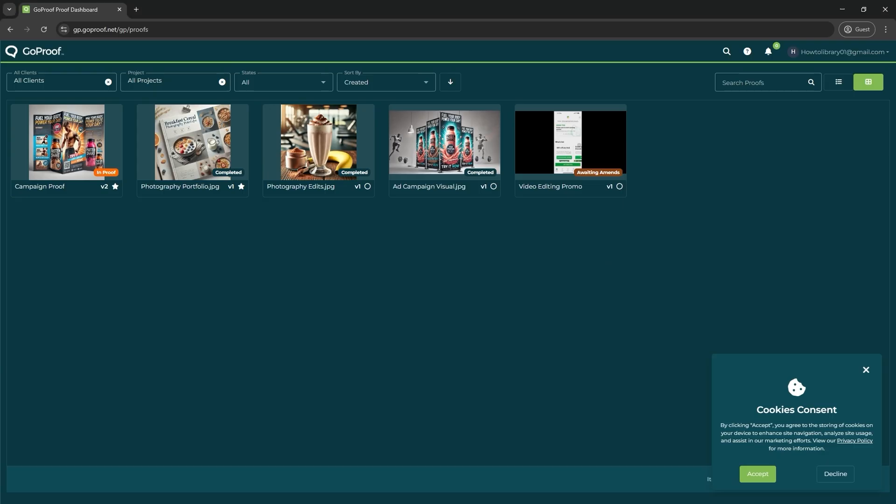
- Open Campaign Proof v2 from the reviewer's dashboard and approve it, confirming with Yes
left_click(867, 370)
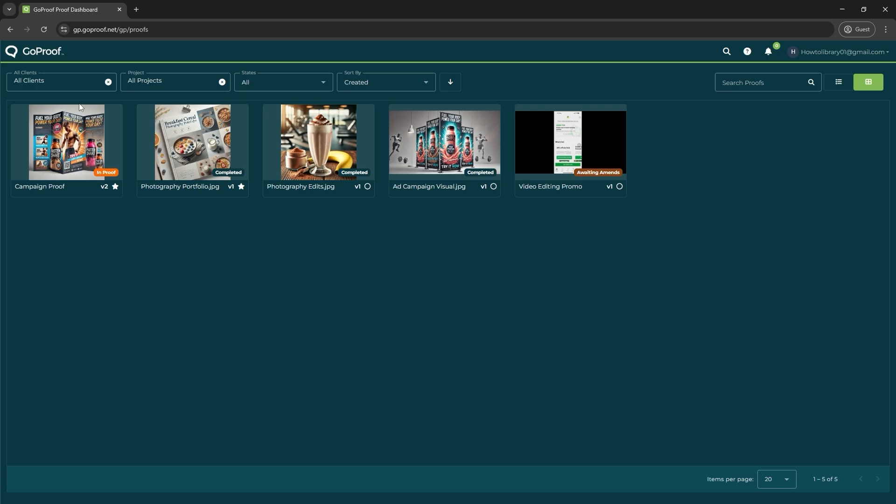
left_click(44, 30)
left_click(866, 371)
left_click(96, 143)
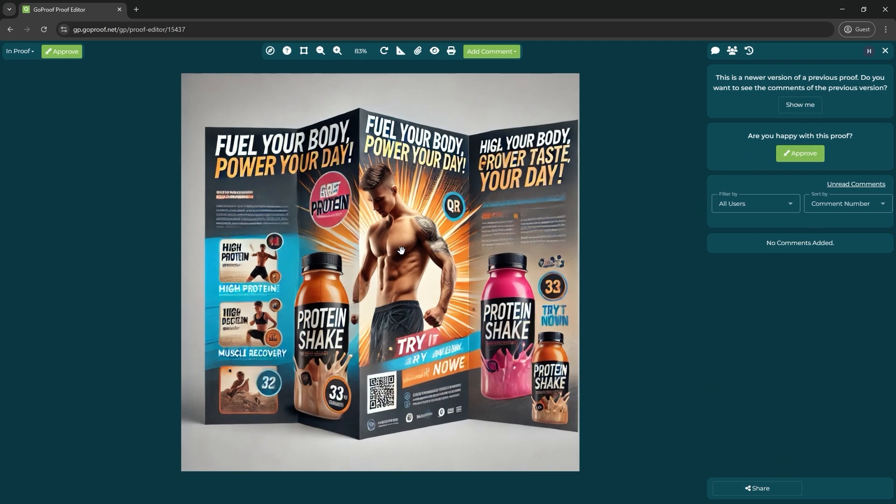
left_click(817, 109)
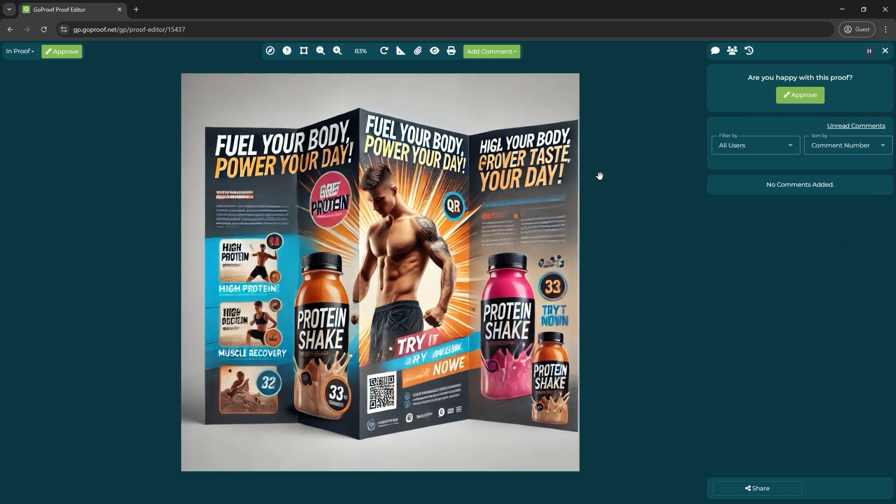
left_click(794, 100)
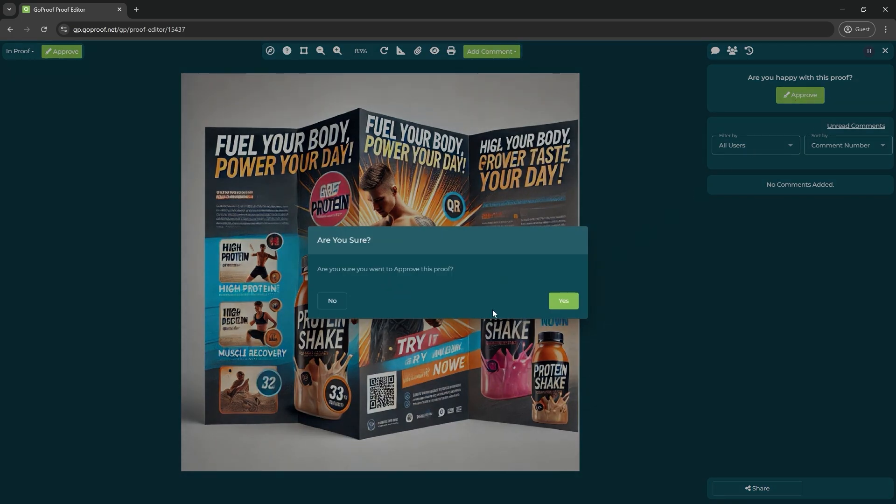
left_click(563, 302)
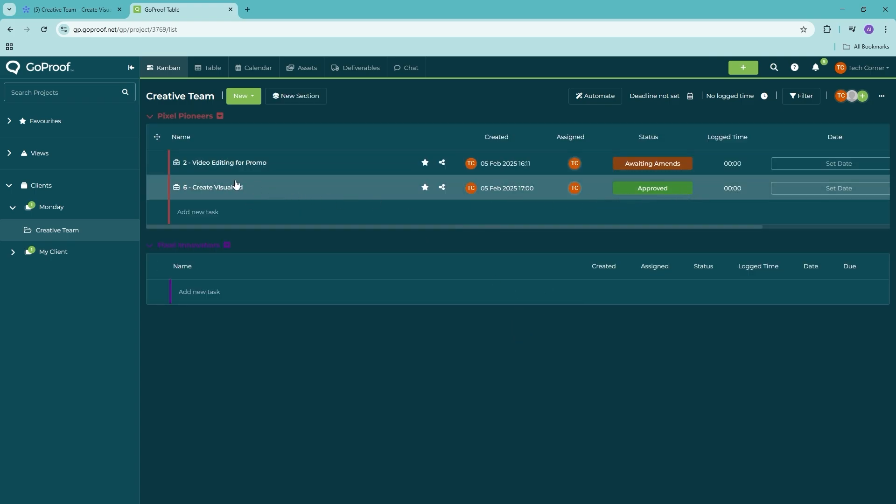
- Open the 6 - Create Visual Ad job and check its status on the monday board
left_click(218, 187)
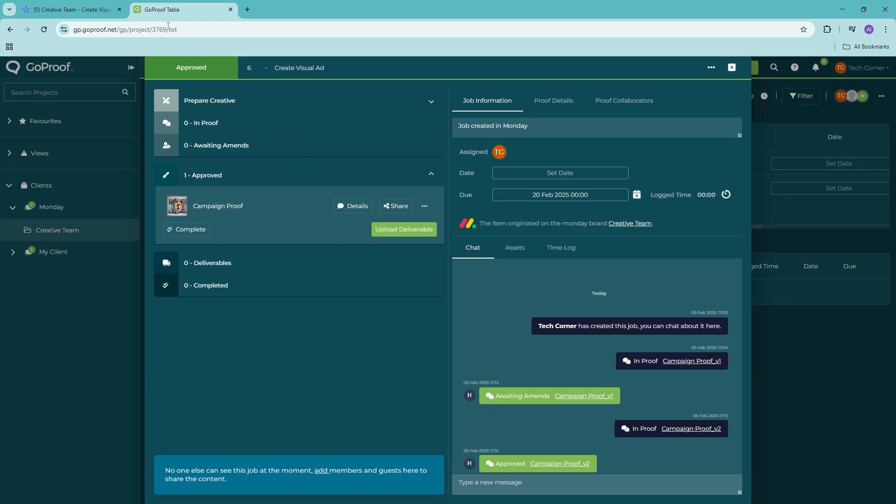
left_click(70, 10)
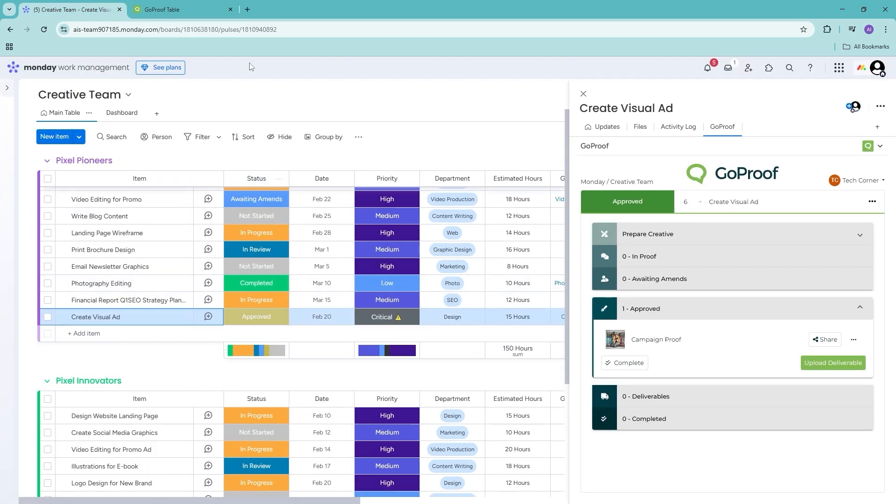
left_click(171, 8)
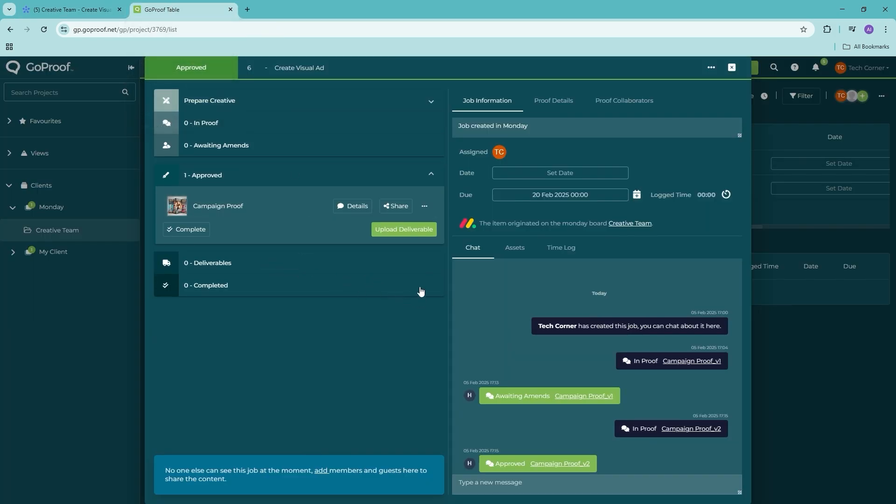
- Submit Brochure Design.jpg as the Create Visual Ad deliverable and check the Completed proofs list
left_click(419, 233)
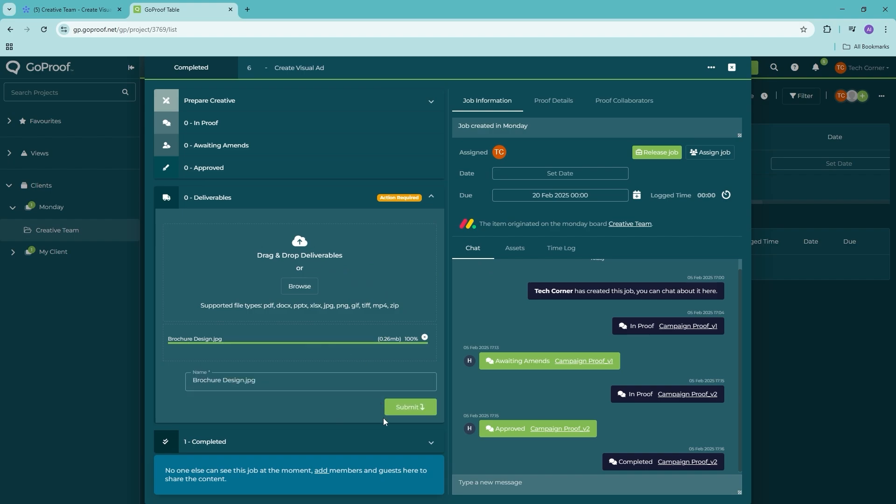
left_click(409, 408)
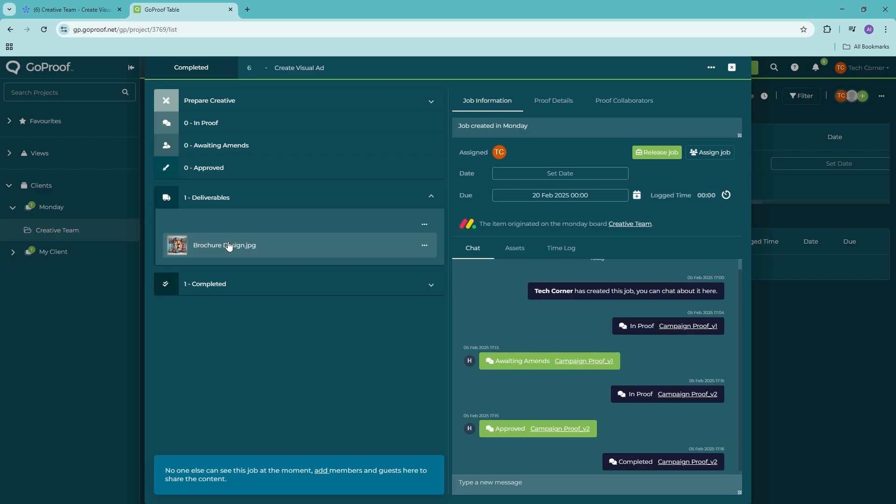
left_click(338, 285)
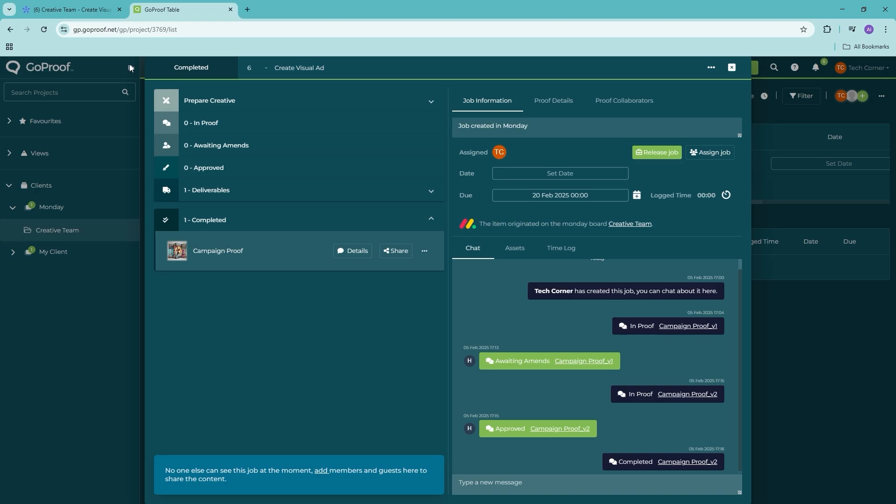
left_click(836, 351)
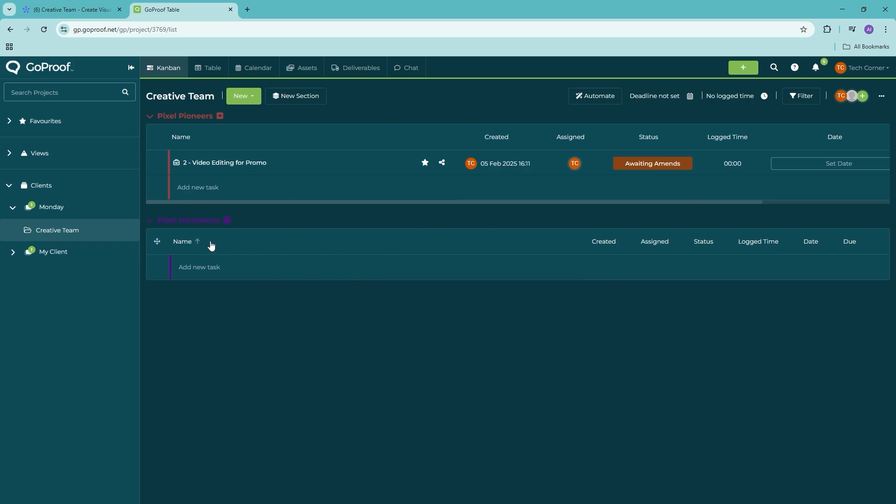
left_click(69, 5)
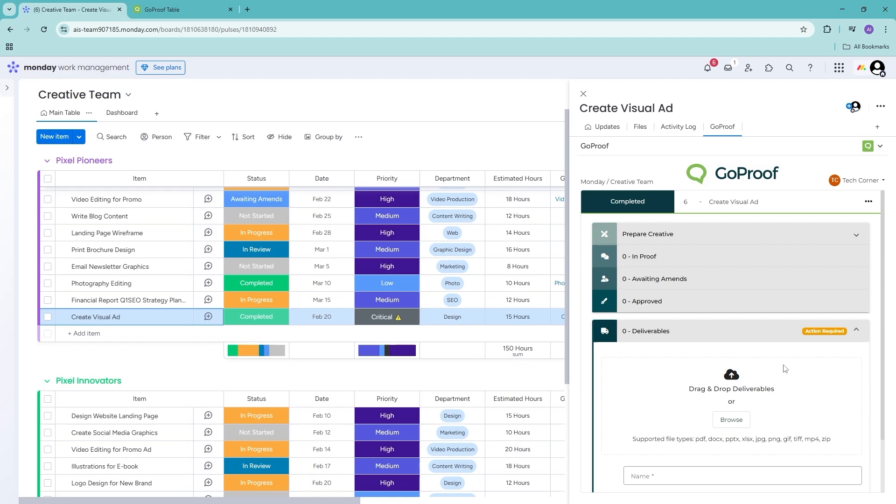
- Expand Completed and Deliverables in Create Visual Ad's GoProof section, then close the item
left_click(584, 94)
left_click(176, 318)
left_click(722, 127)
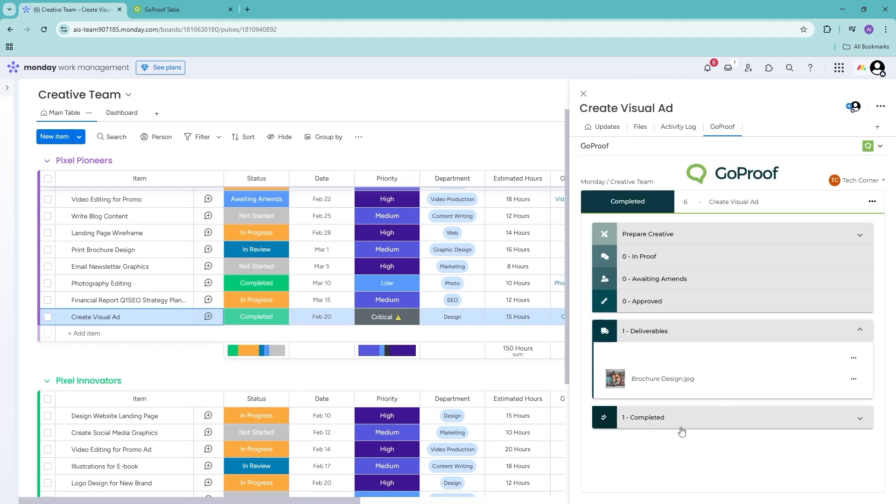
left_click(682, 430)
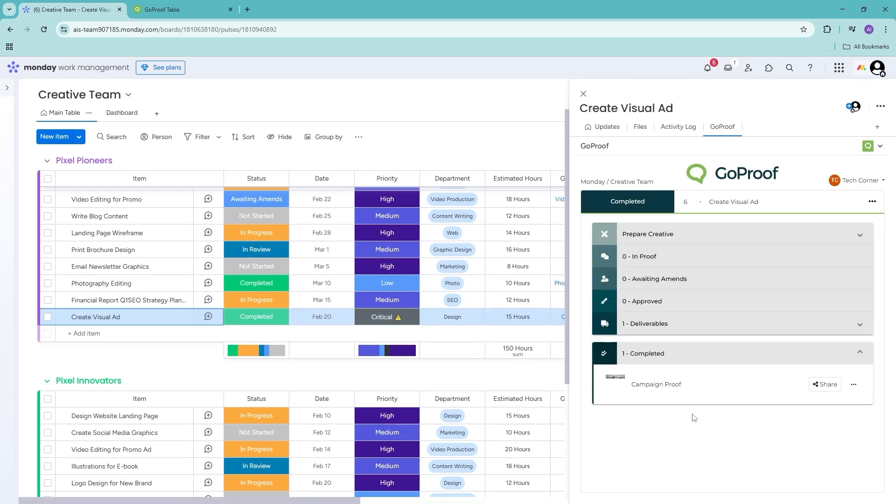
left_click(714, 328)
key("Escape")
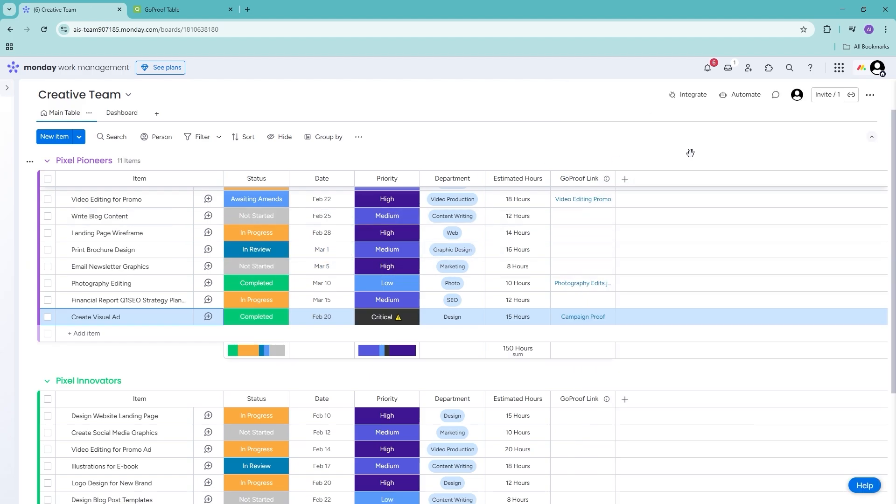
- Review the GoProof status notifications, then switch to the reviewer's GoProof window
left_click(714, 73)
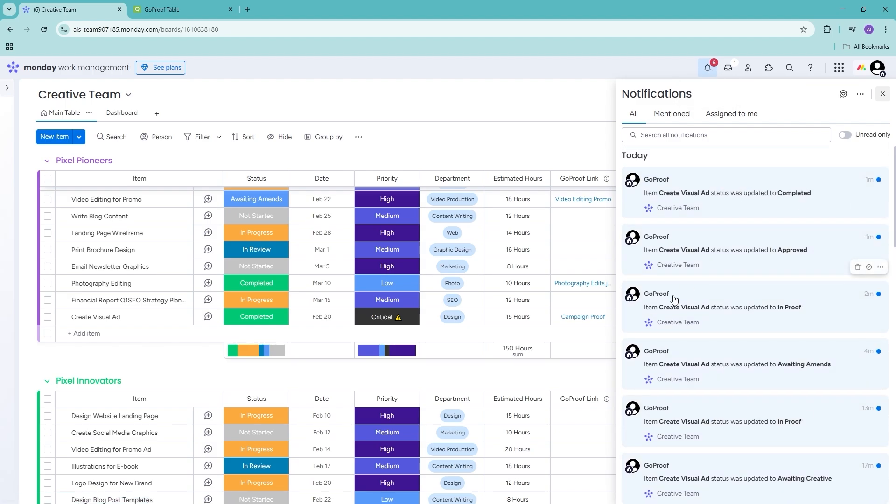
scroll(691, 402, "down", 3)
scroll(751, 355, "up", 3)
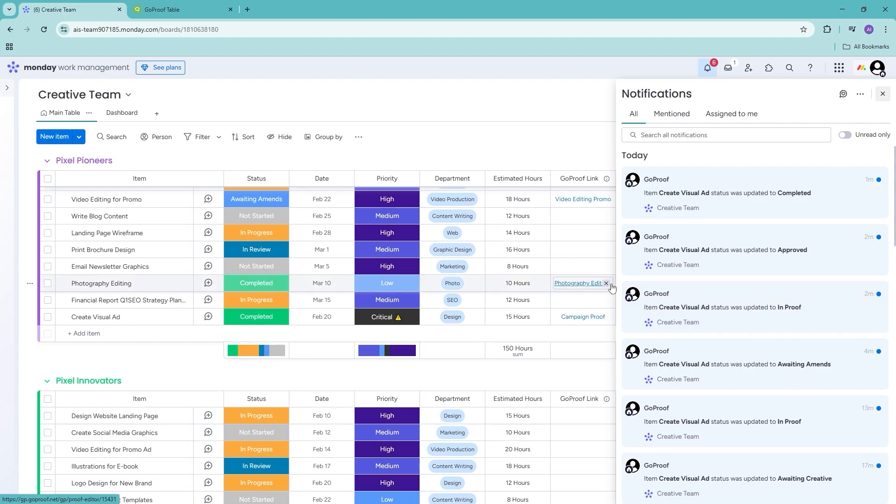
key("alt+Tab")
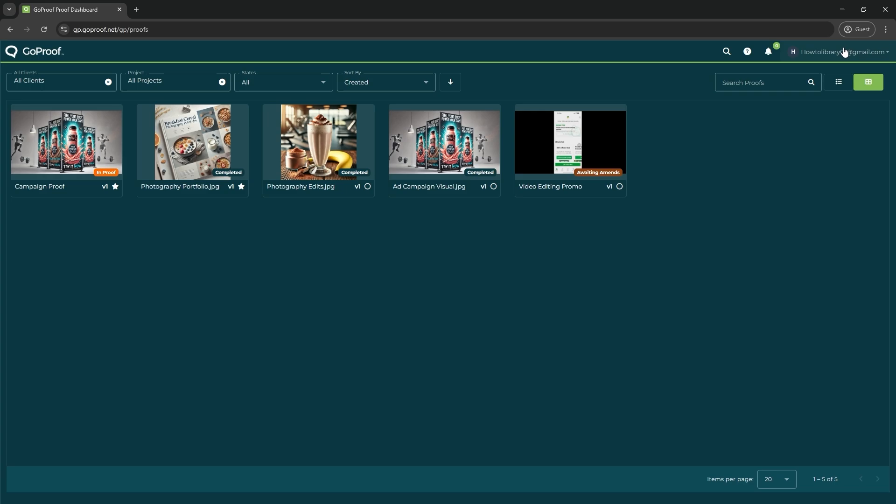
- Reload the proofs dashboard and open Campaign Proof in the editor, dismissing the cookie and tour popups
left_click(44, 29)
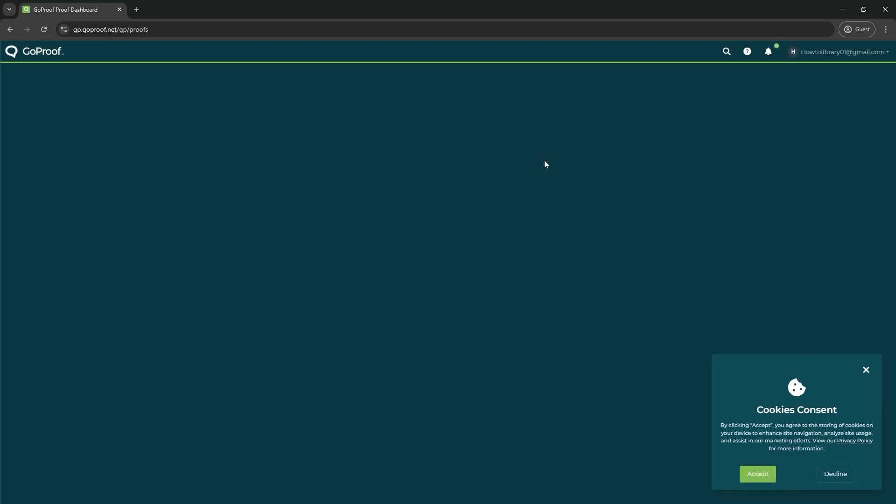
left_click(866, 371)
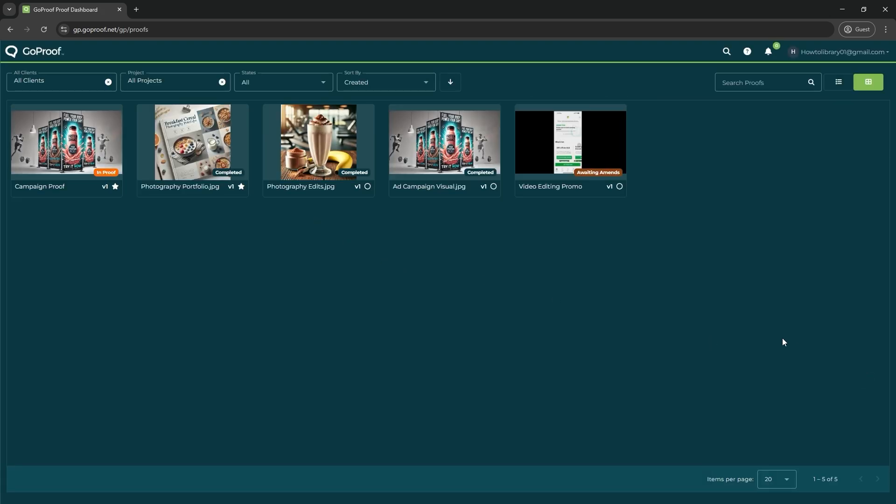
left_click(65, 135)
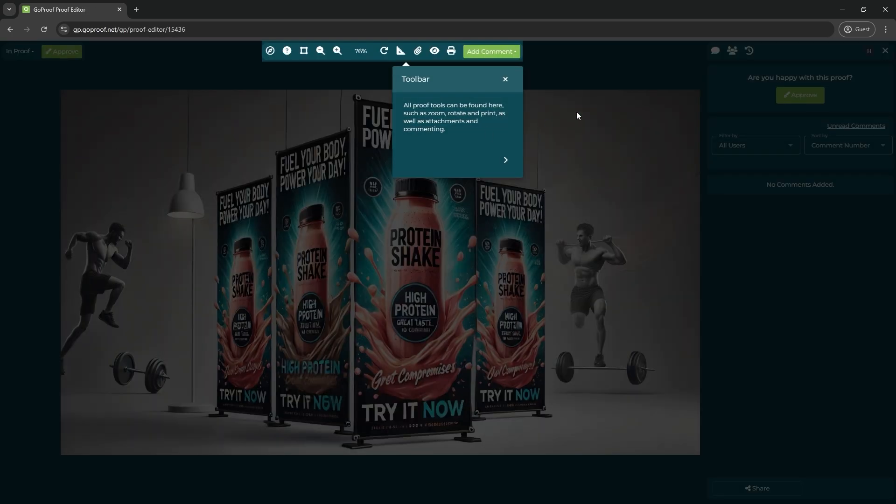
left_click(505, 79)
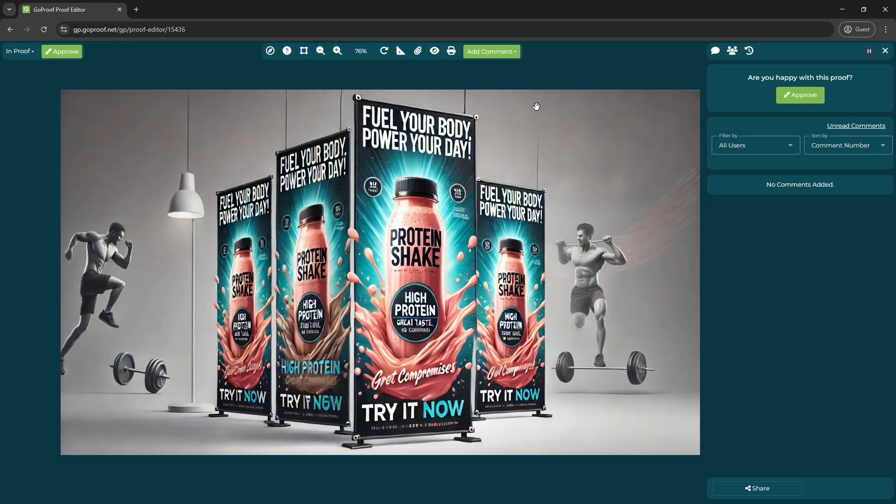